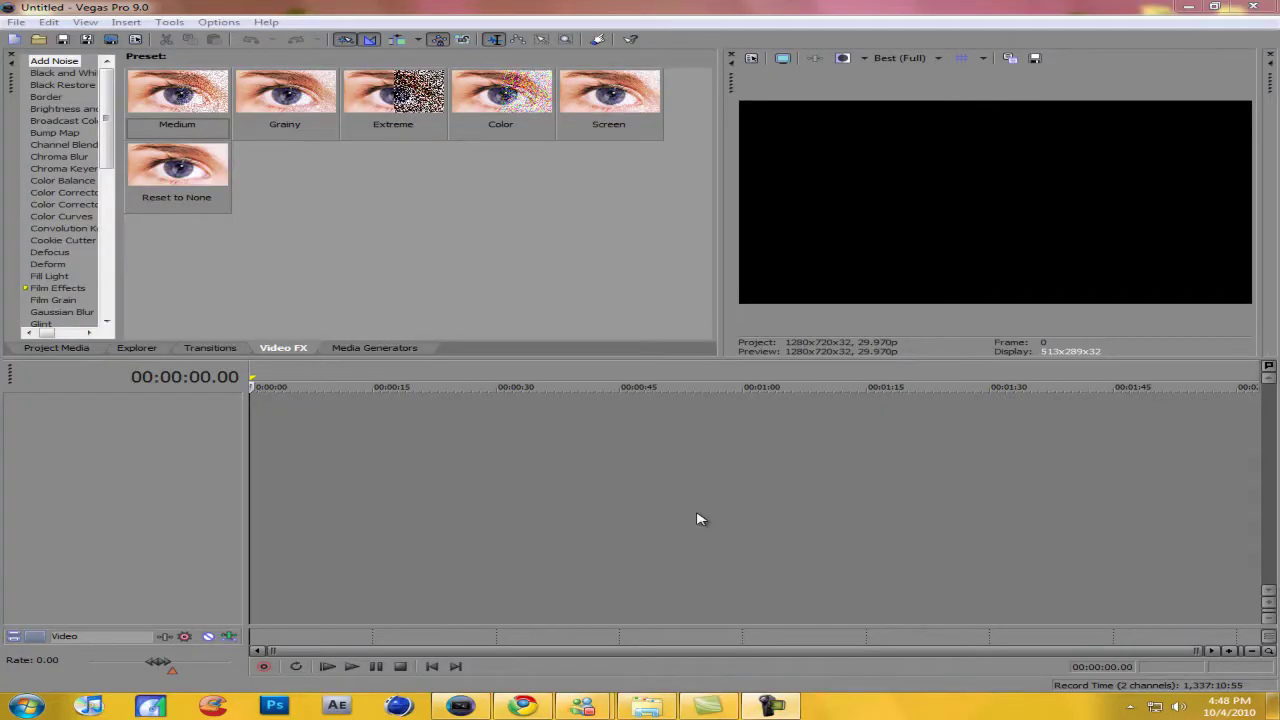
Widen the video preview area and minimize Vegas to reveal the Good Clips folder.
drag(726, 210, 569, 212)
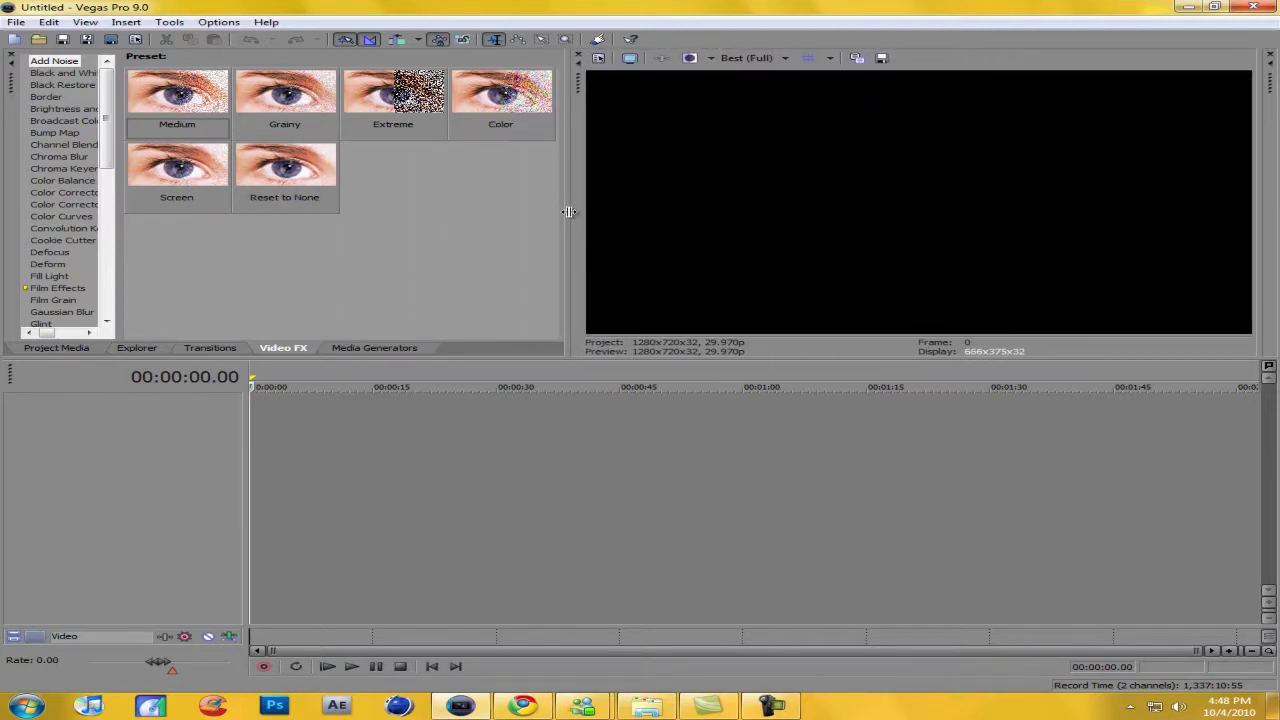
click(1192, 7)
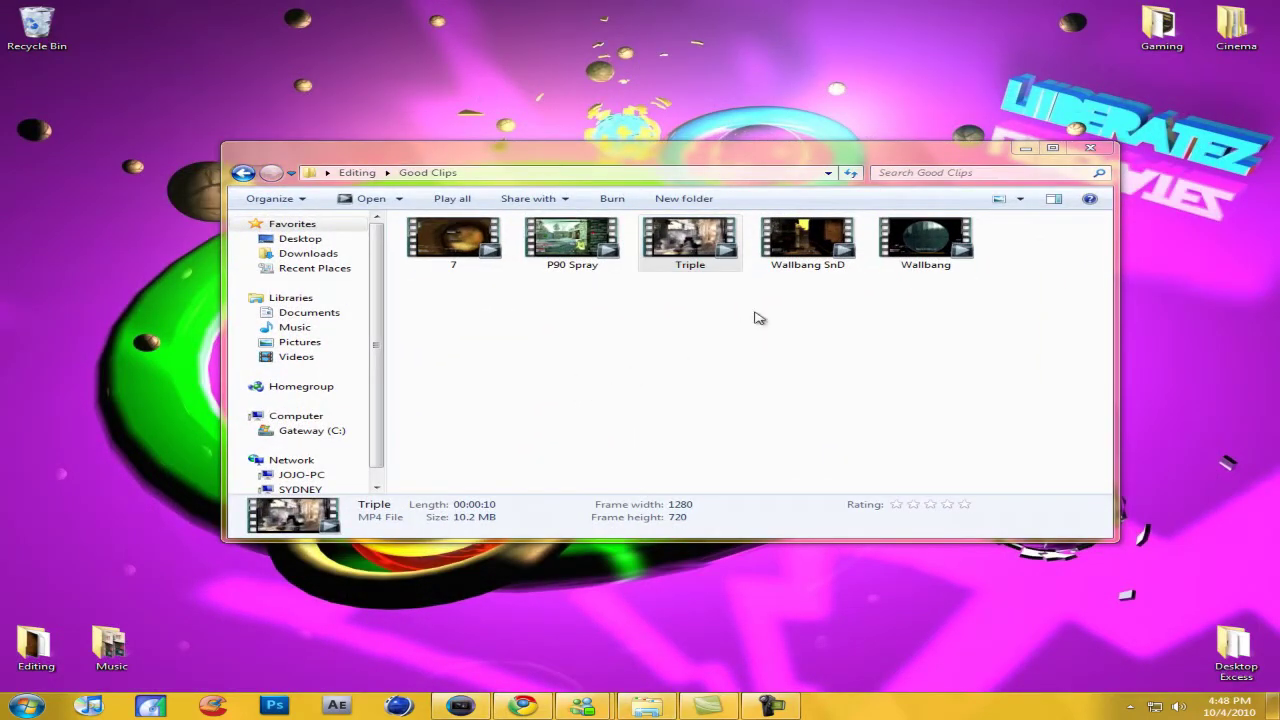
Add Triple.mp4 and Wallbang SnD from Good Clips to the timeline, with a gap between them.
drag(725, 258, 270, 436)
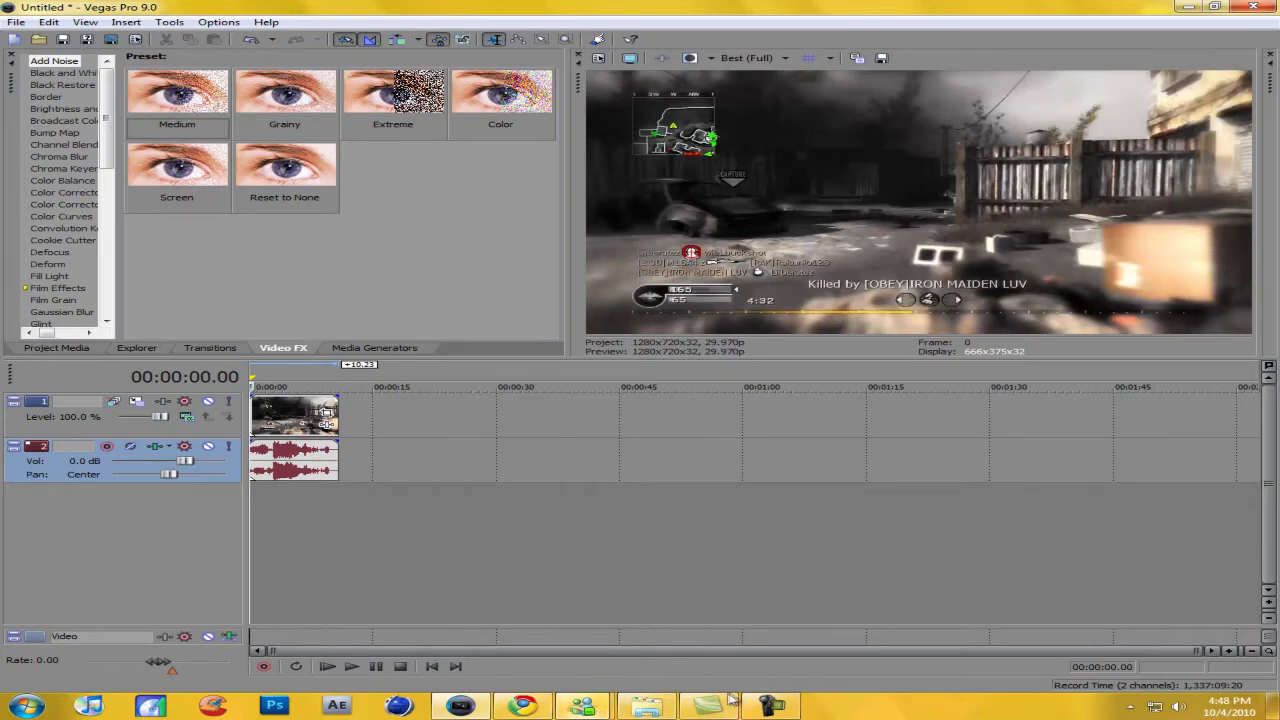
click(645, 706)
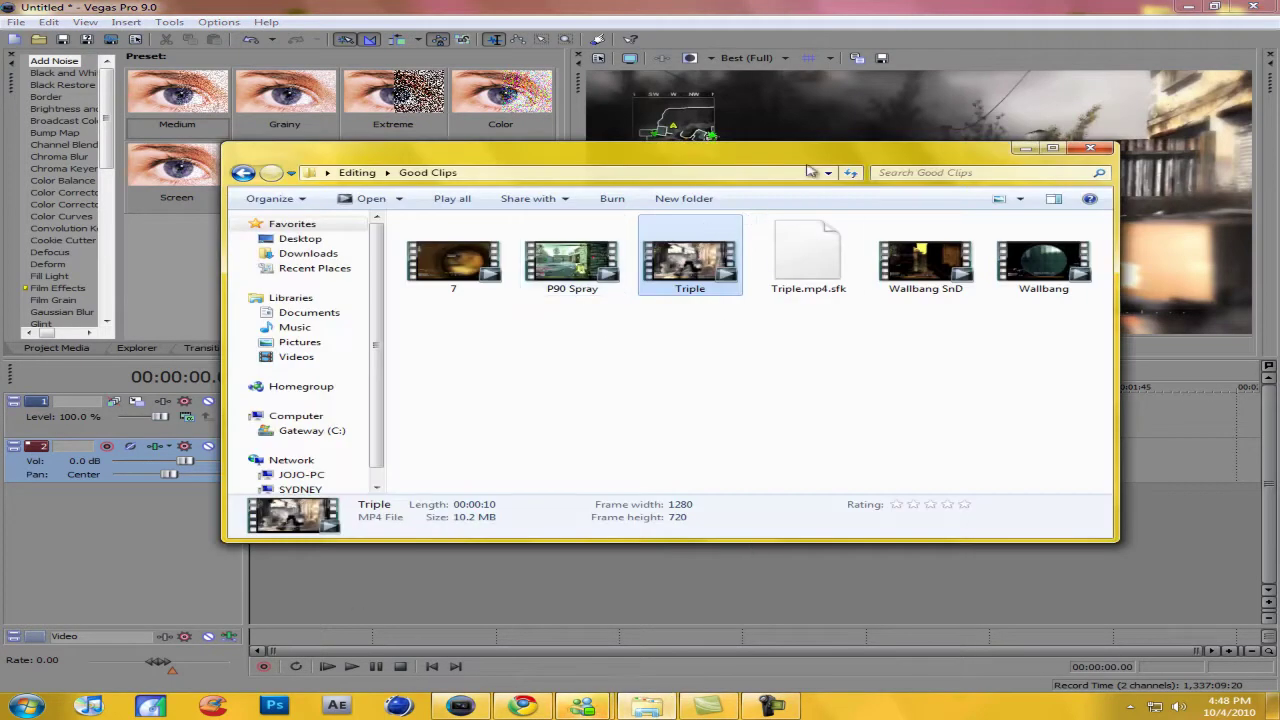
drag(818, 160, 952, 50)
drag(1068, 150, 438, 463)
click(326, 7)
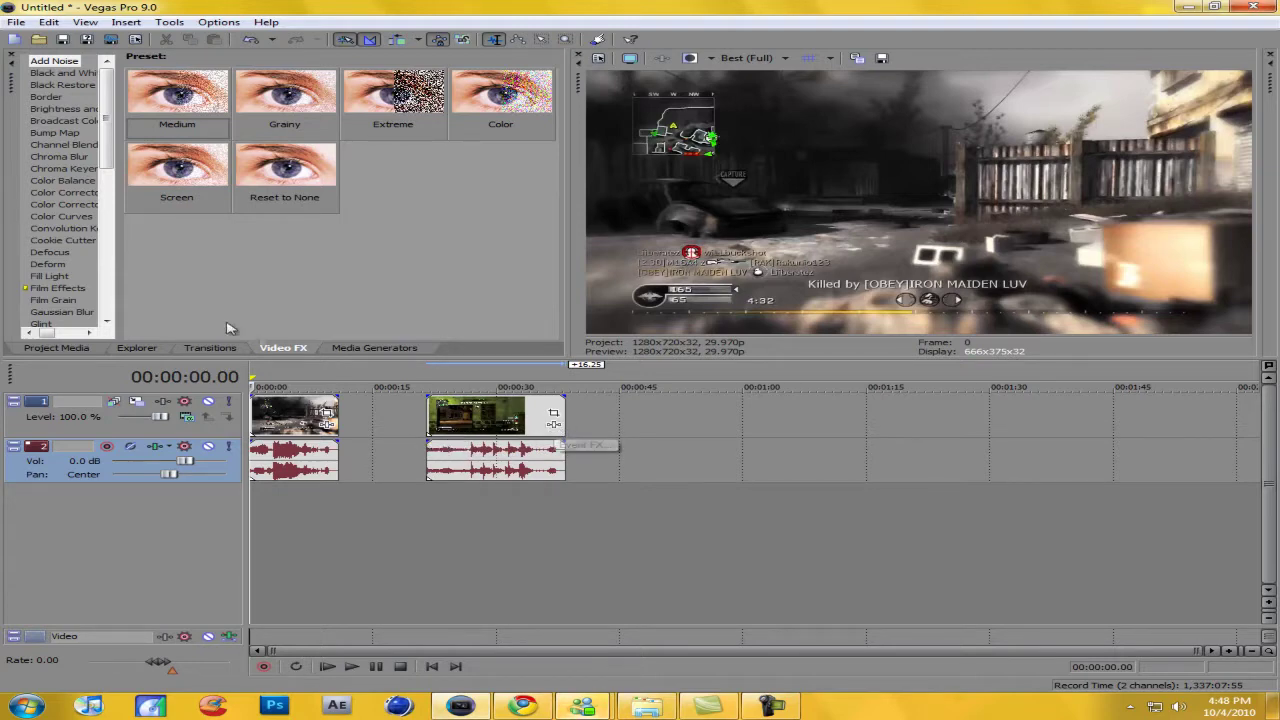
Step frame by frame to 00:00:05.03 and split the Triple clip there.
mouse_move(285, 430)
mouse_down()
mouse_move(345, 430)
mouse_move(286, 430)
mouse_up()
click(305, 424)
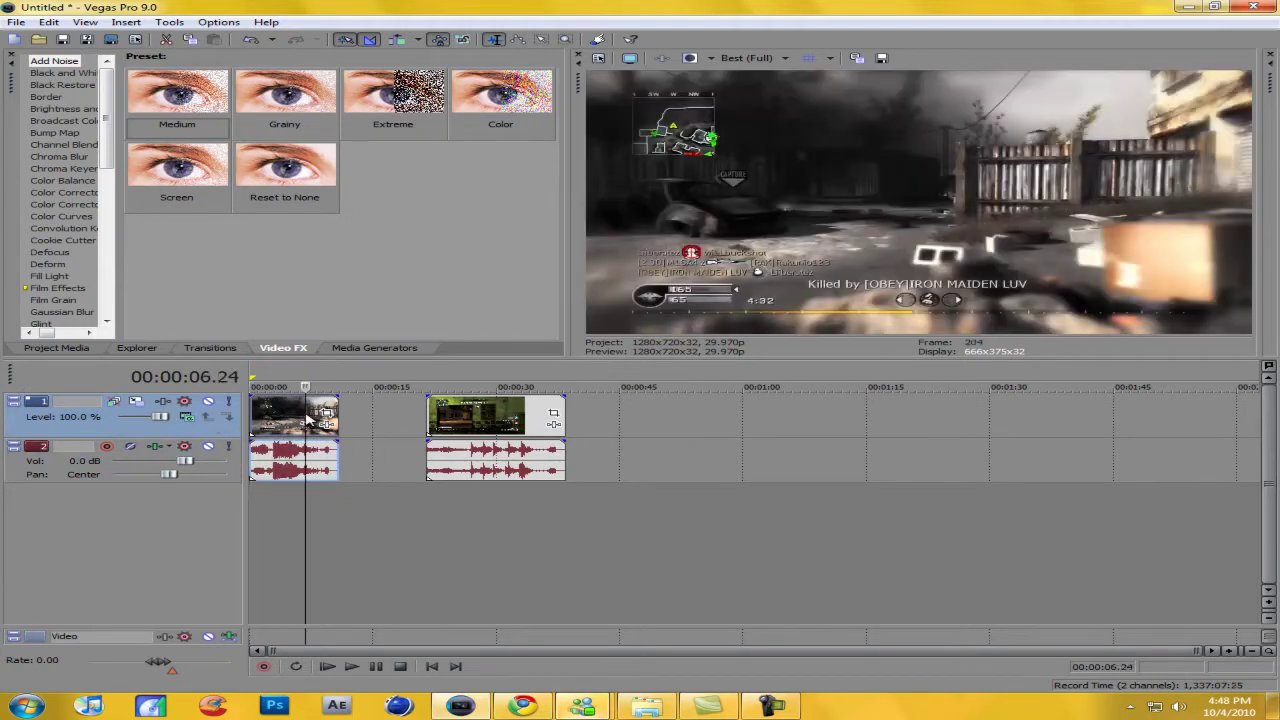
key(space)
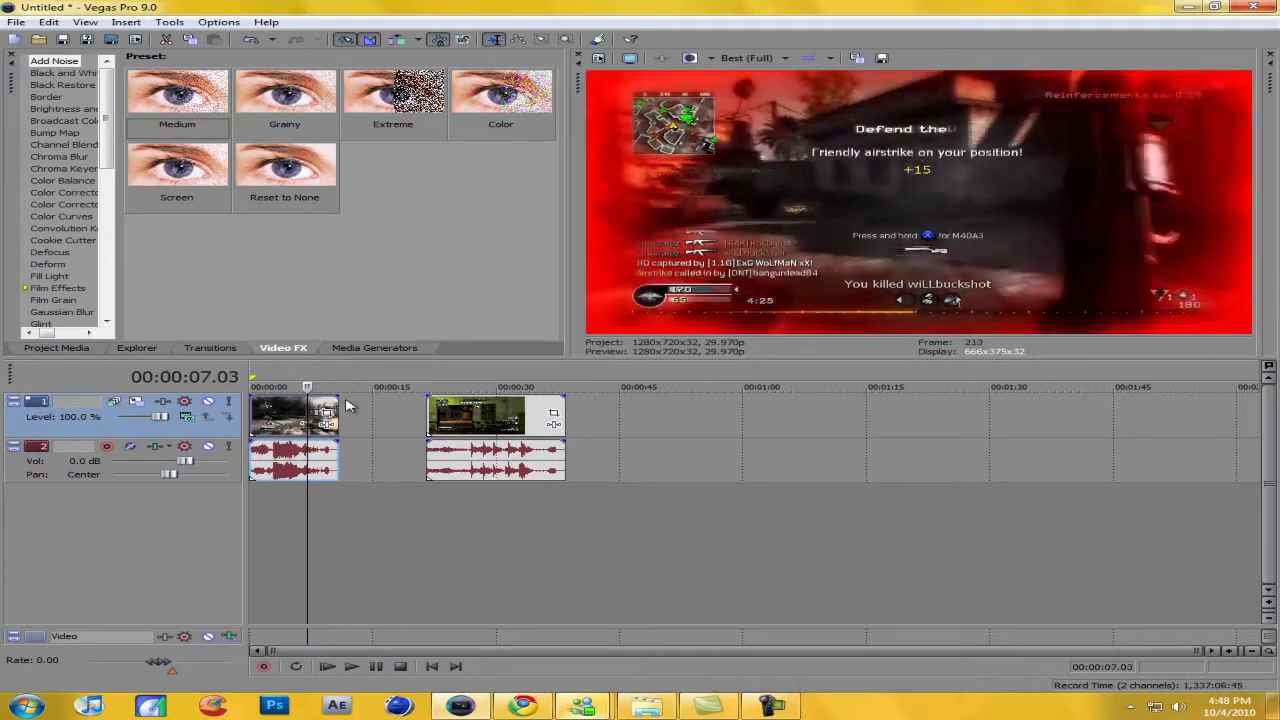
key(space)
key(Left)
key(Left)
key(Left)
key(Left)
key(Left)
key(Left)
key(Left)
key(Left)
key(Left)
key(Left)
key(Left)
key(Left)
key(Left)
key(Left)
key(Left)
key(Left)
key(Left)
key(Left)
key(Left)
key(Left)
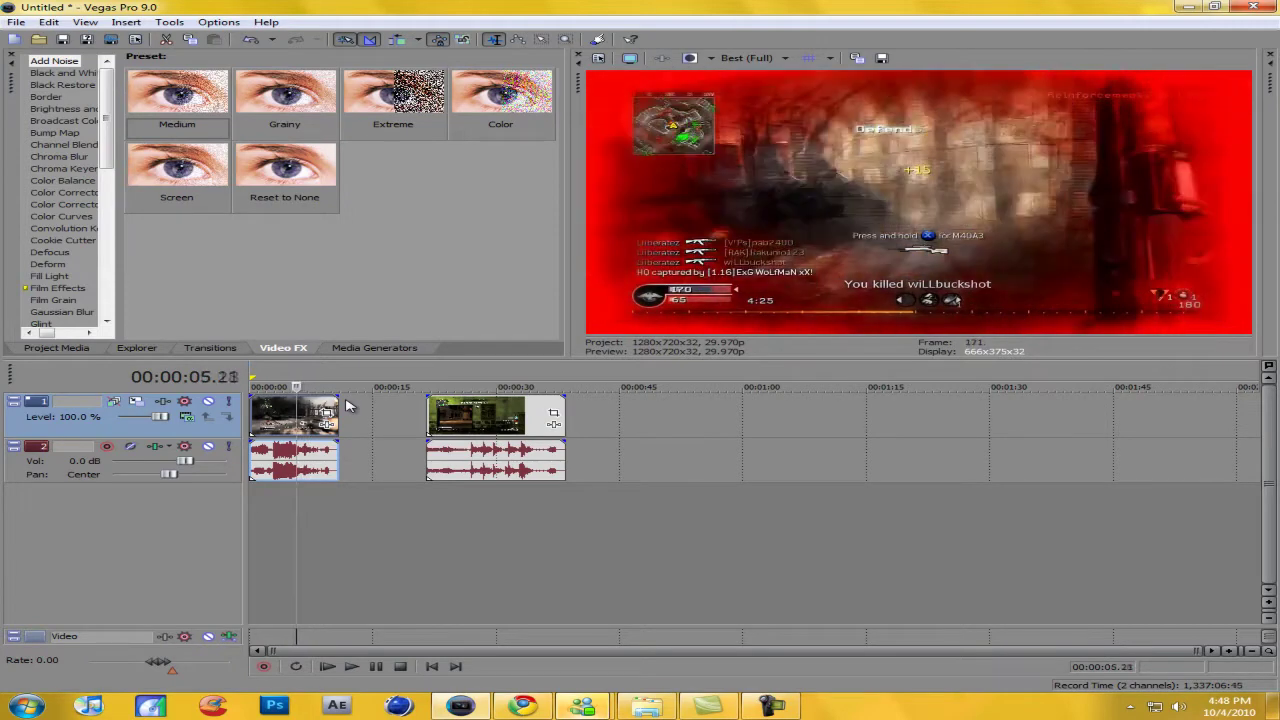
key(Left)
key(Left)
key(Left)
key(Left)
key(Left)
key(Left)
key(Left)
key(Left)
key(Left)
key(Left)
key(Left)
key(Left)
key(Left)
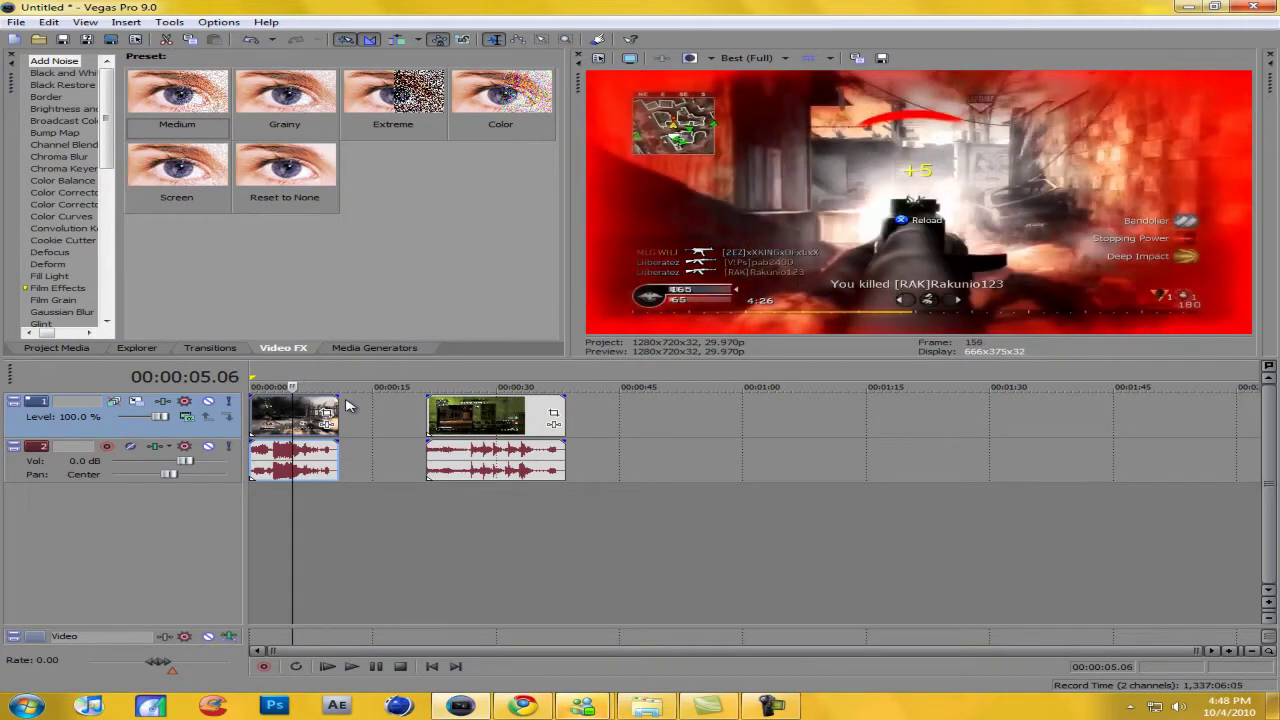
key(Left)
key(Left)
key(Left)
key(Left)
key(Left)
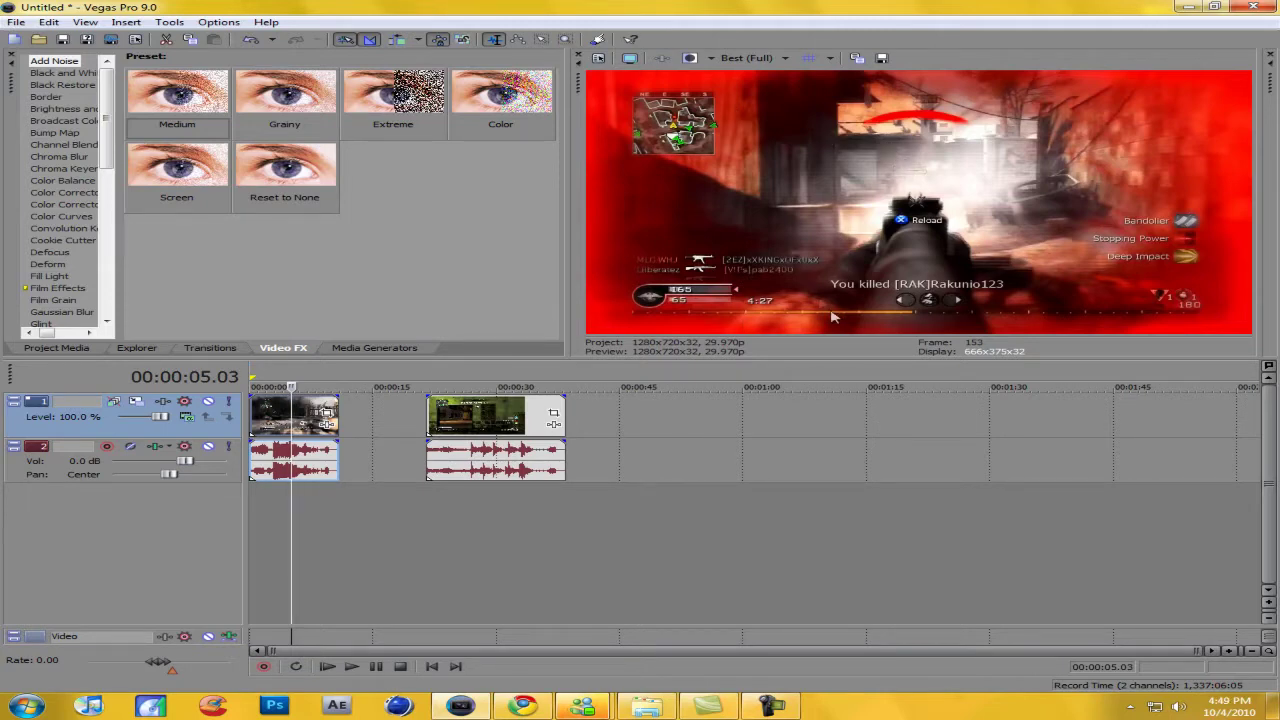
key(Left)
key(Left)
key(Left)
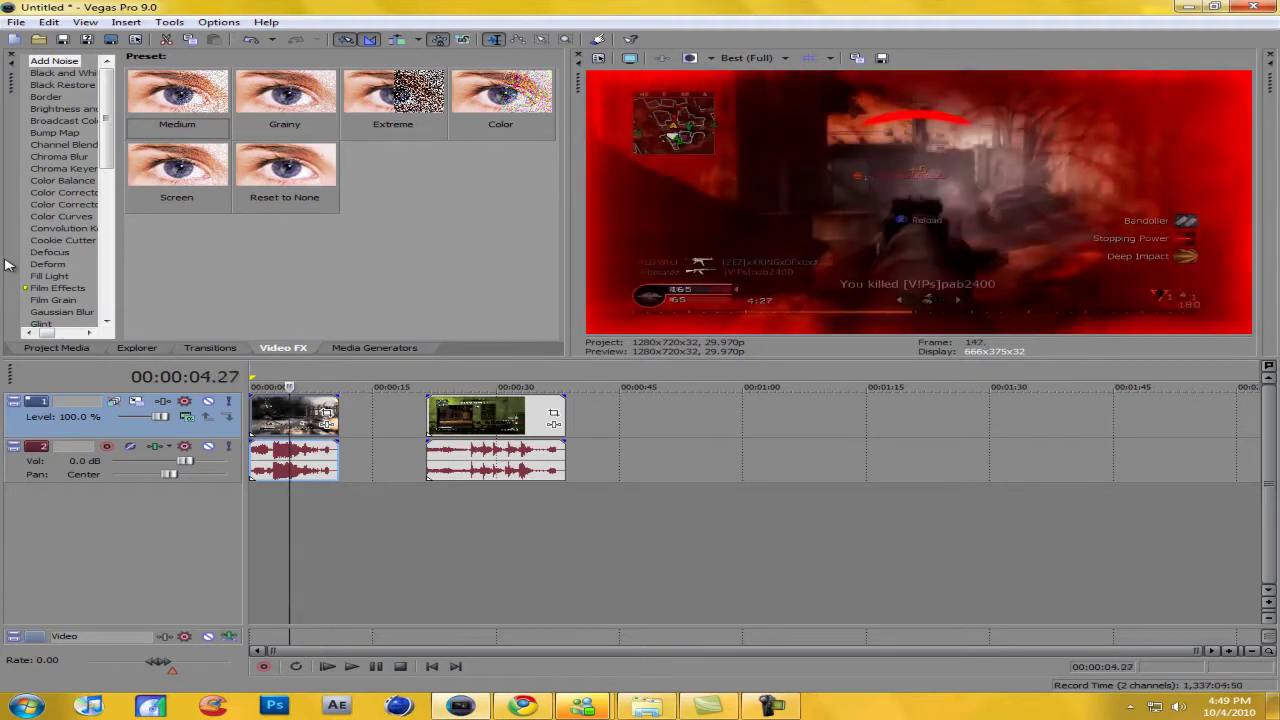
key(Right)
key(Right)
key(Right)
key(Right)
key(Right)
key(Right)
key(Right)
key(Right)
key(Left)
key(Left)
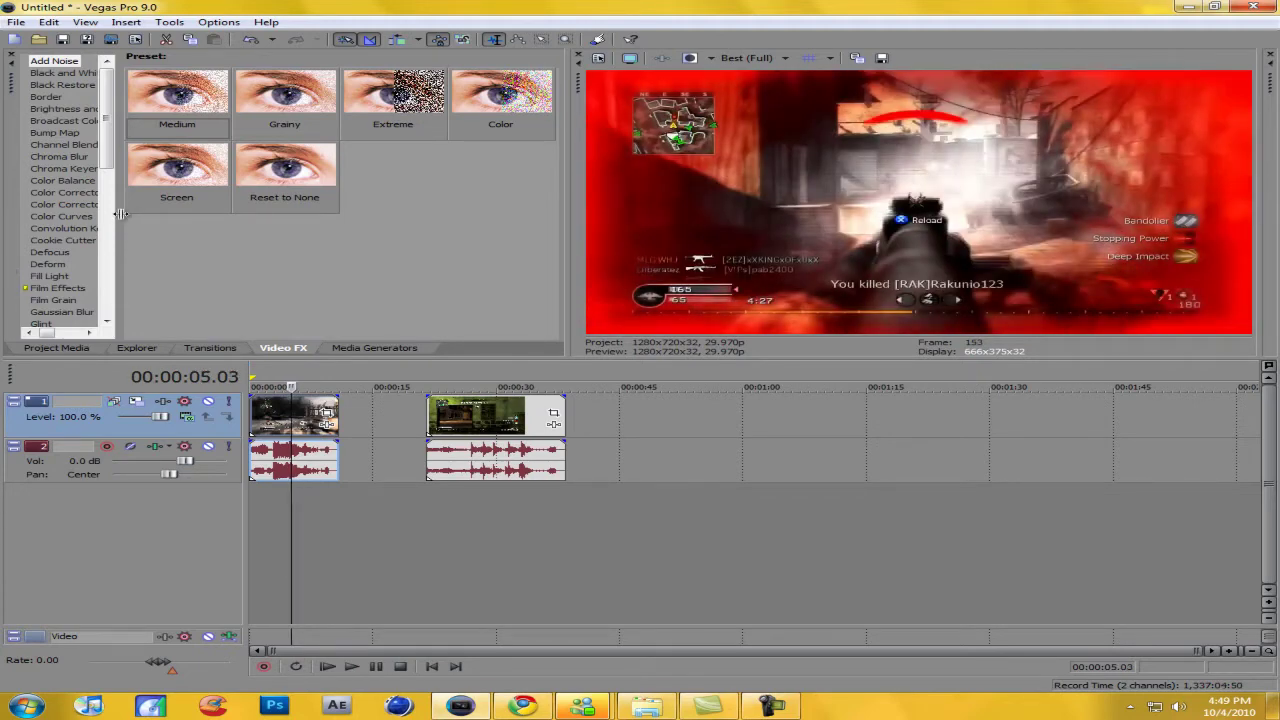
key(s)
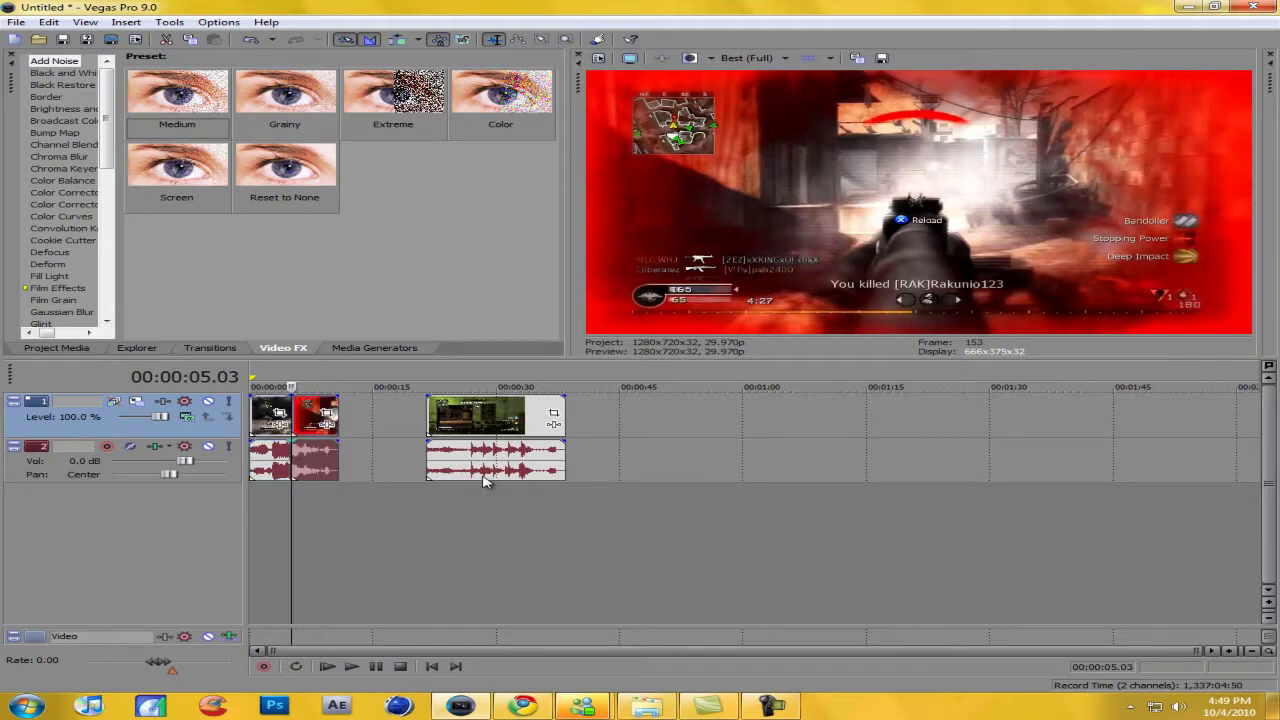
Save the current frame as Image3.jpg and place it right after the first Triple piece.
click(896, 57)
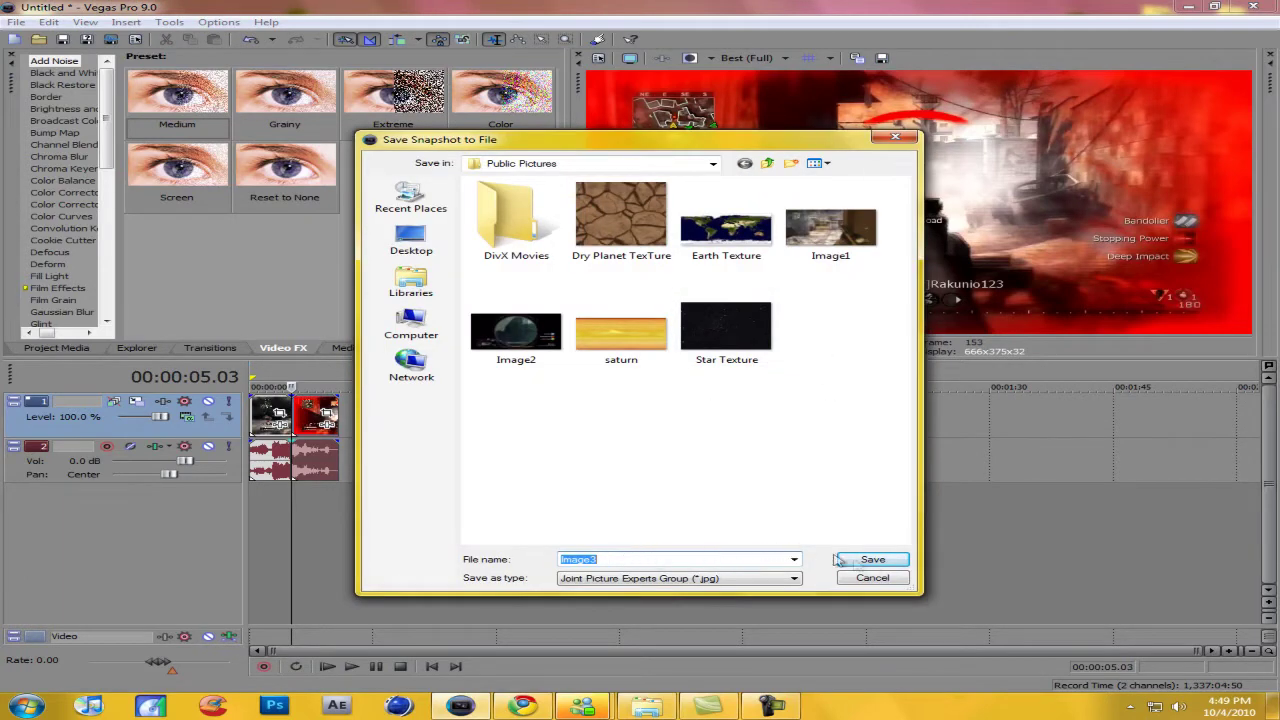
click(872, 559)
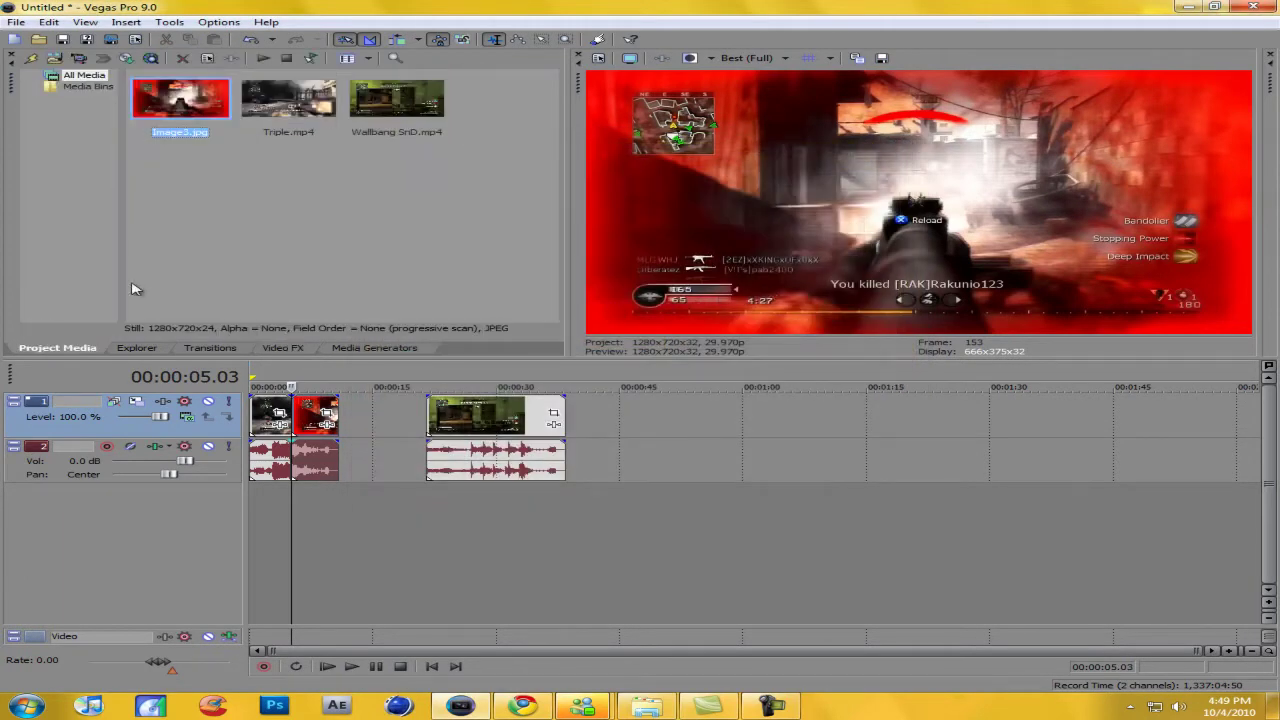
drag(183, 110, 680, 425)
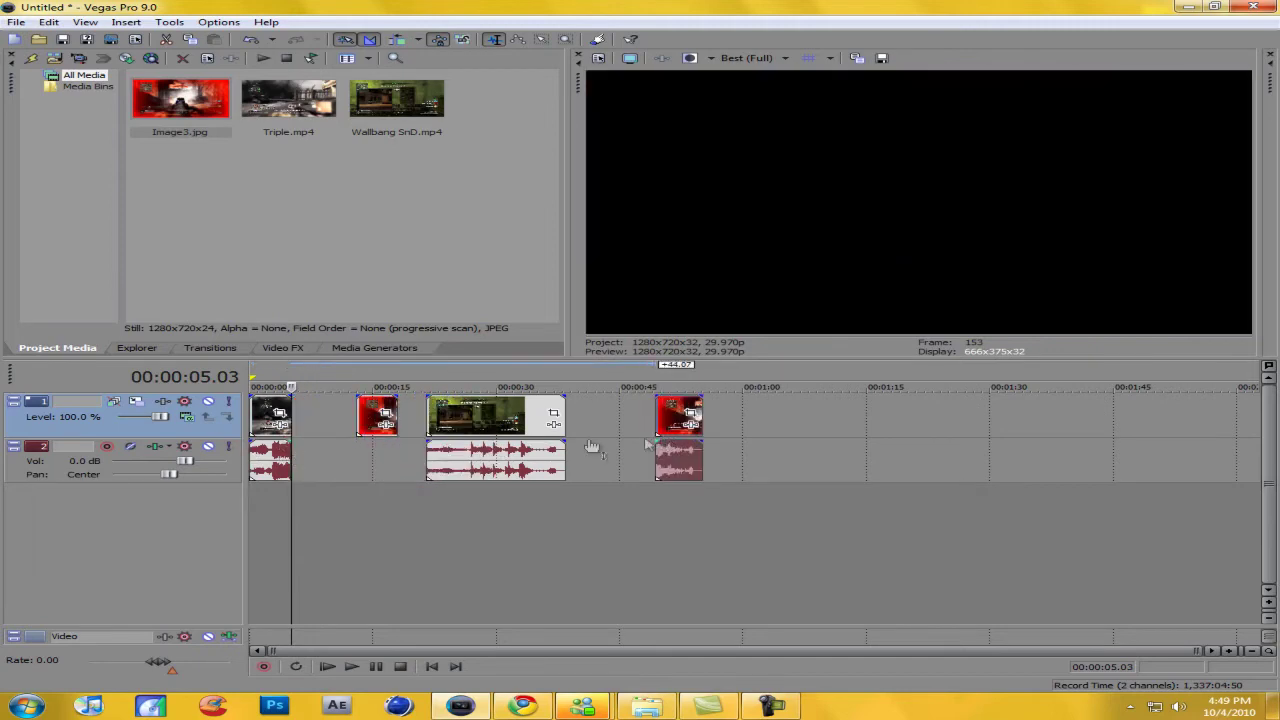
drag(380, 415, 318, 418)
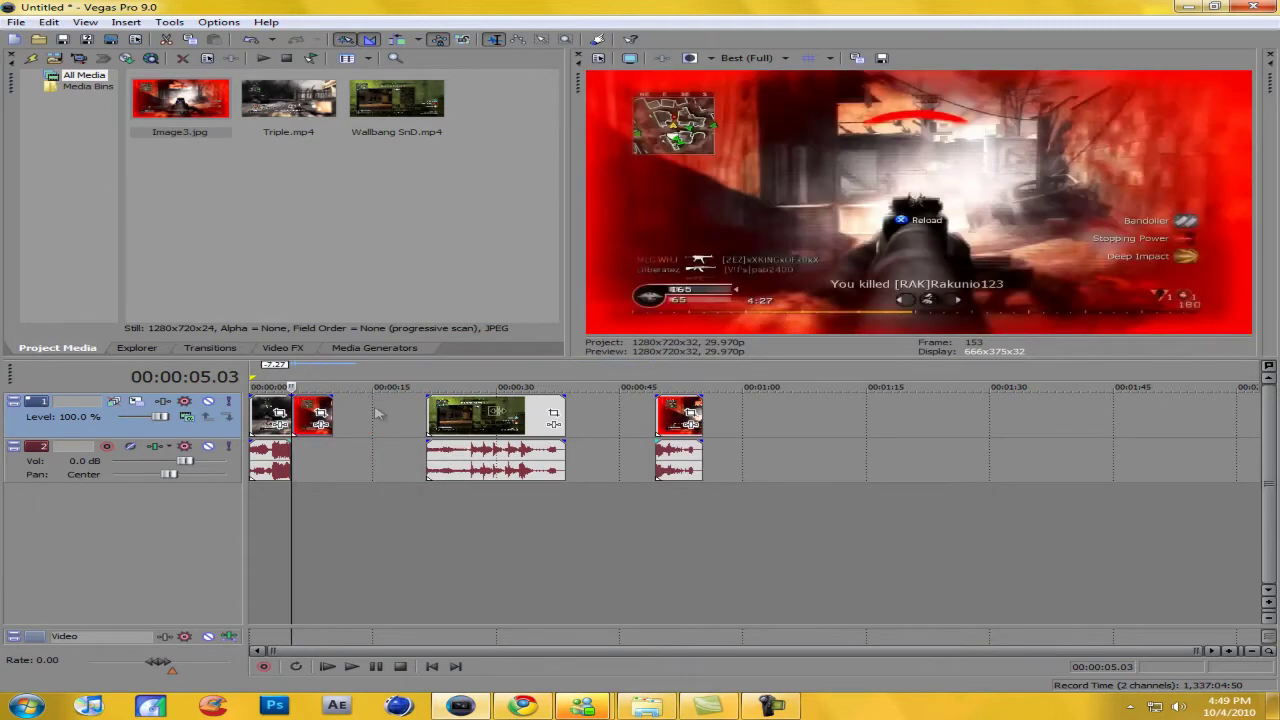
Delete the leftover end of the Triple clip and play back the edit.
click(674, 420)
key(Delete)
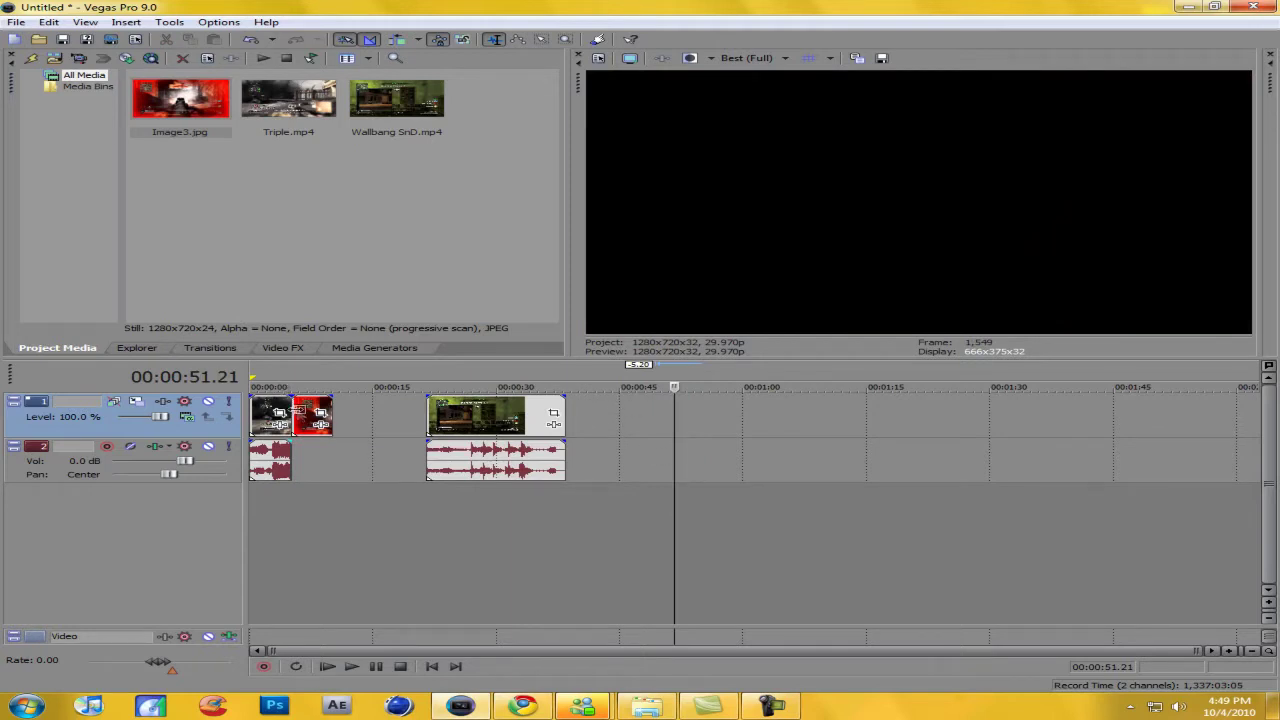
click(292, 412)
key(space)
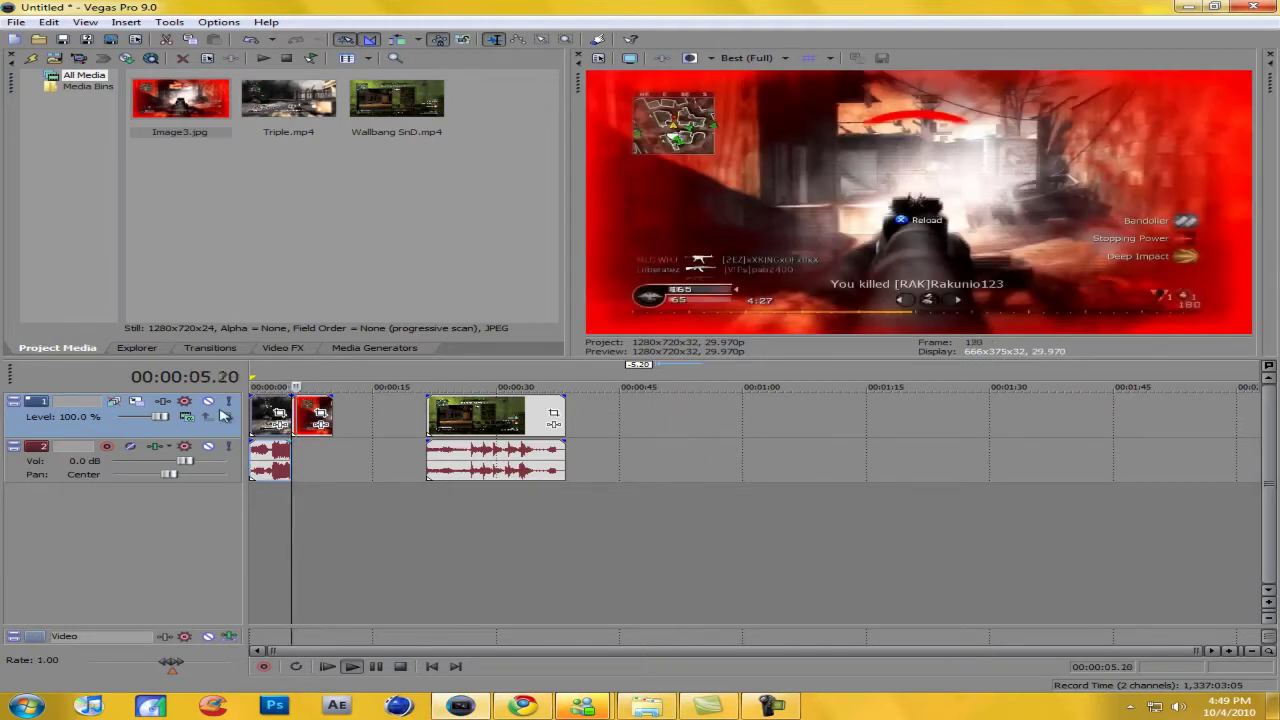
key(space)
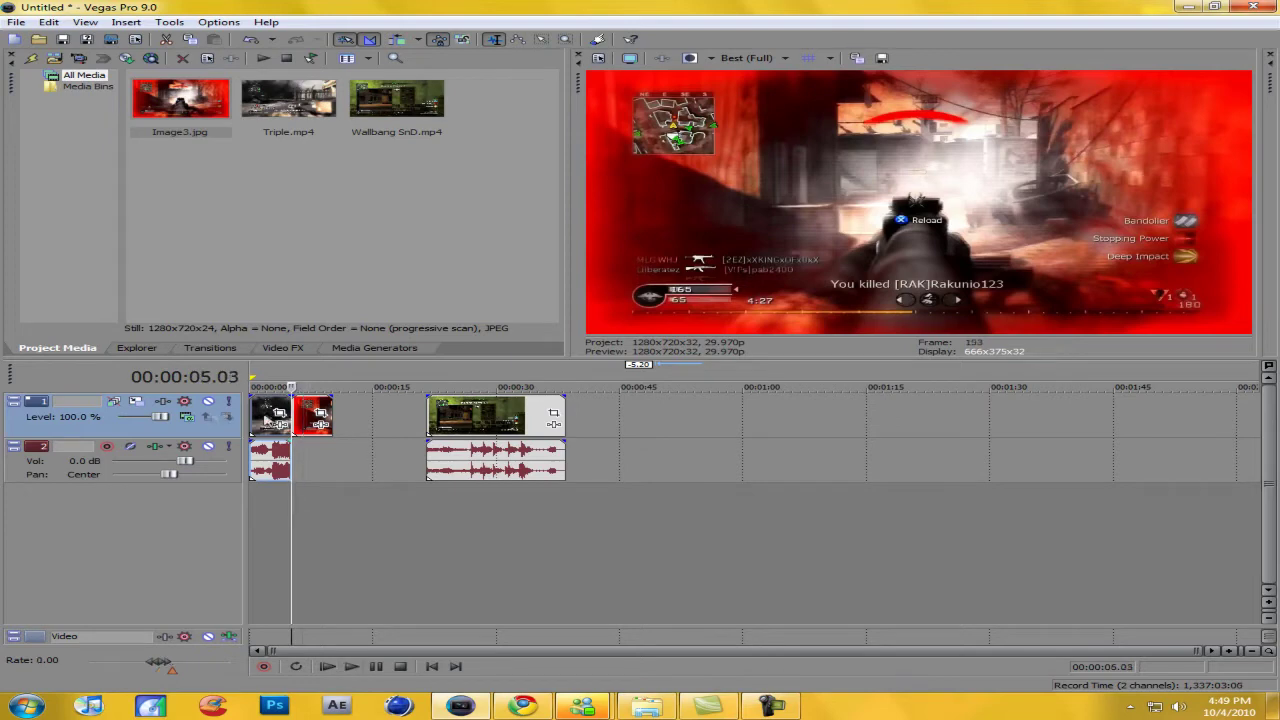
In Image3's Event Pan/Crop, enable Mask and draw a small rectangle around the doorway.
click(320, 422)
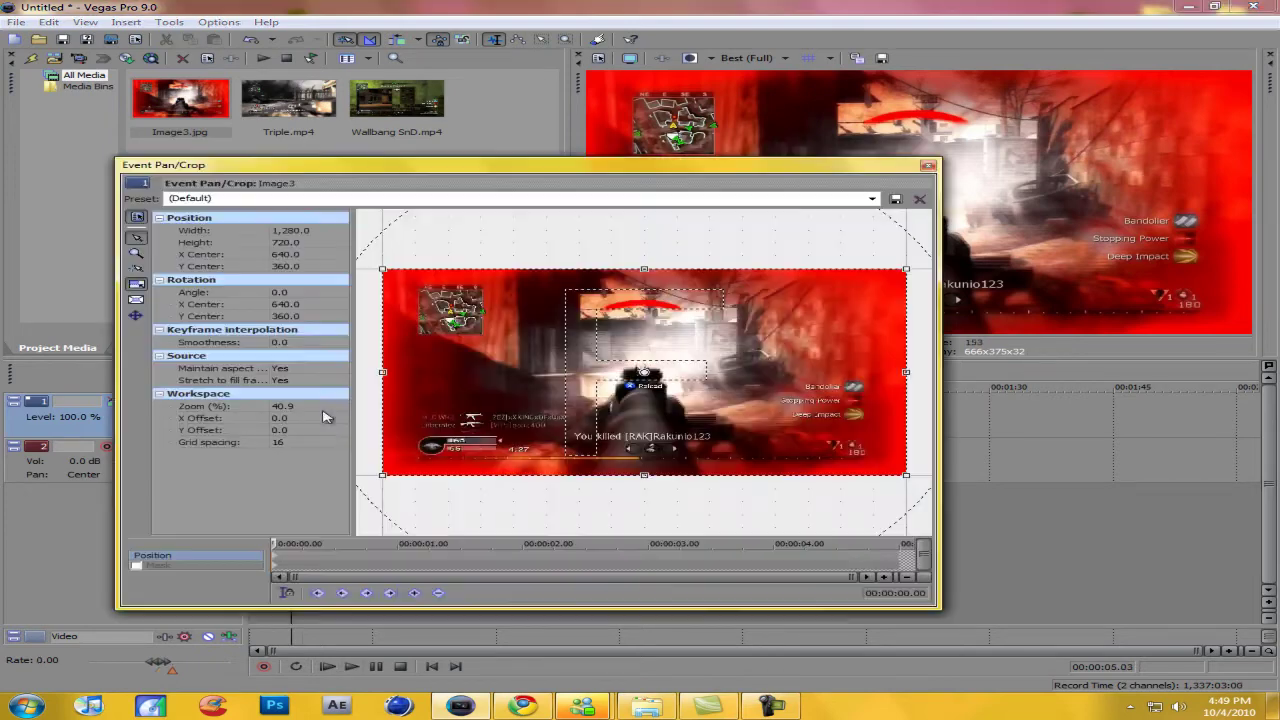
click(138, 566)
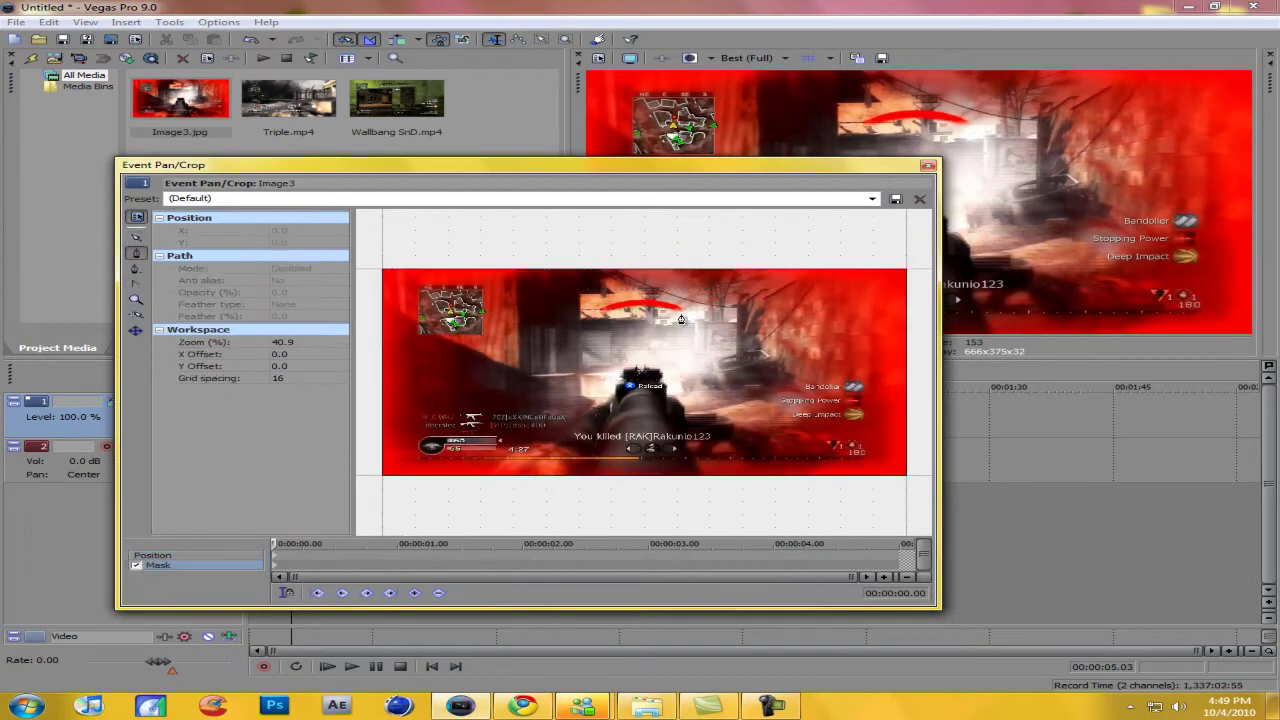
click(610, 366)
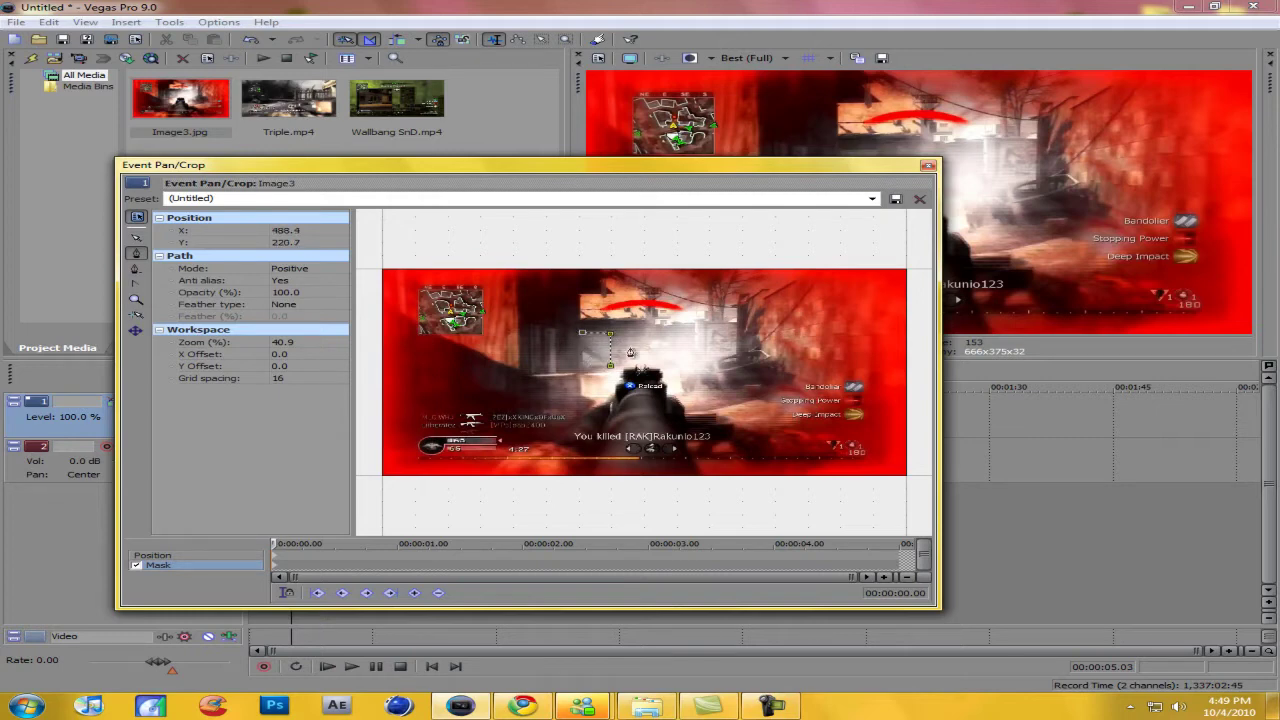
key(ctrl+z)
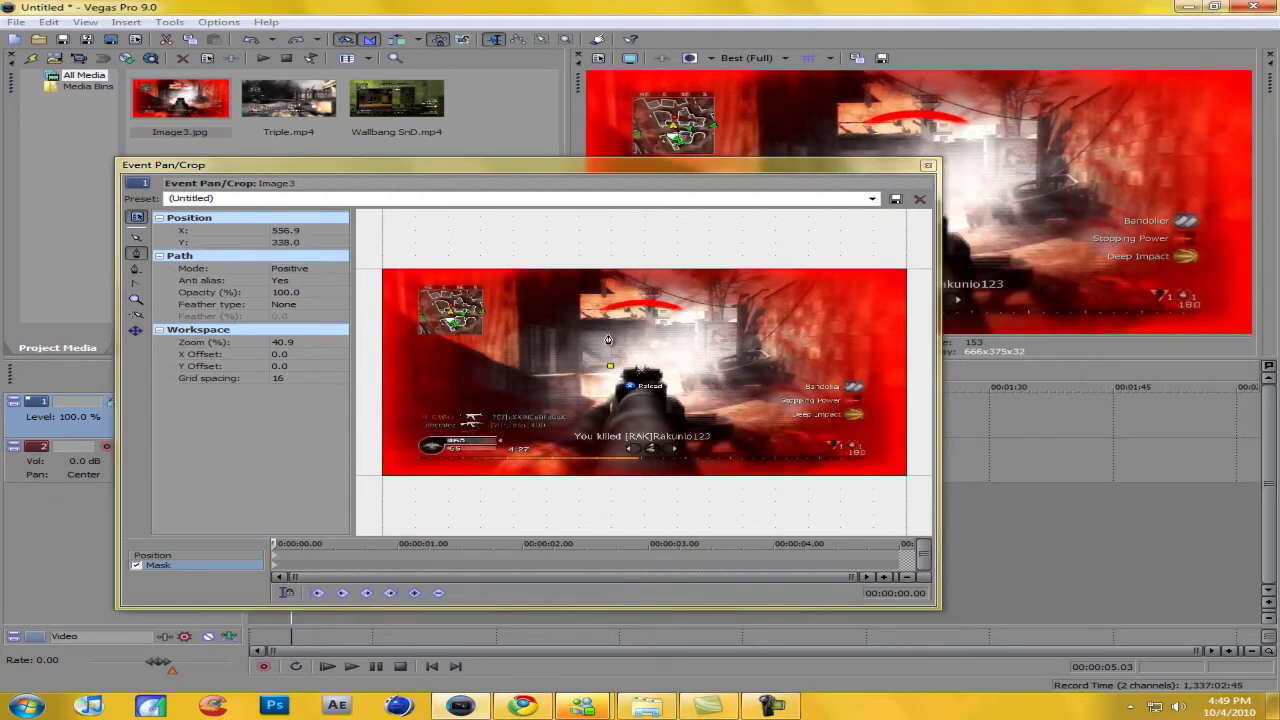
click(610, 336)
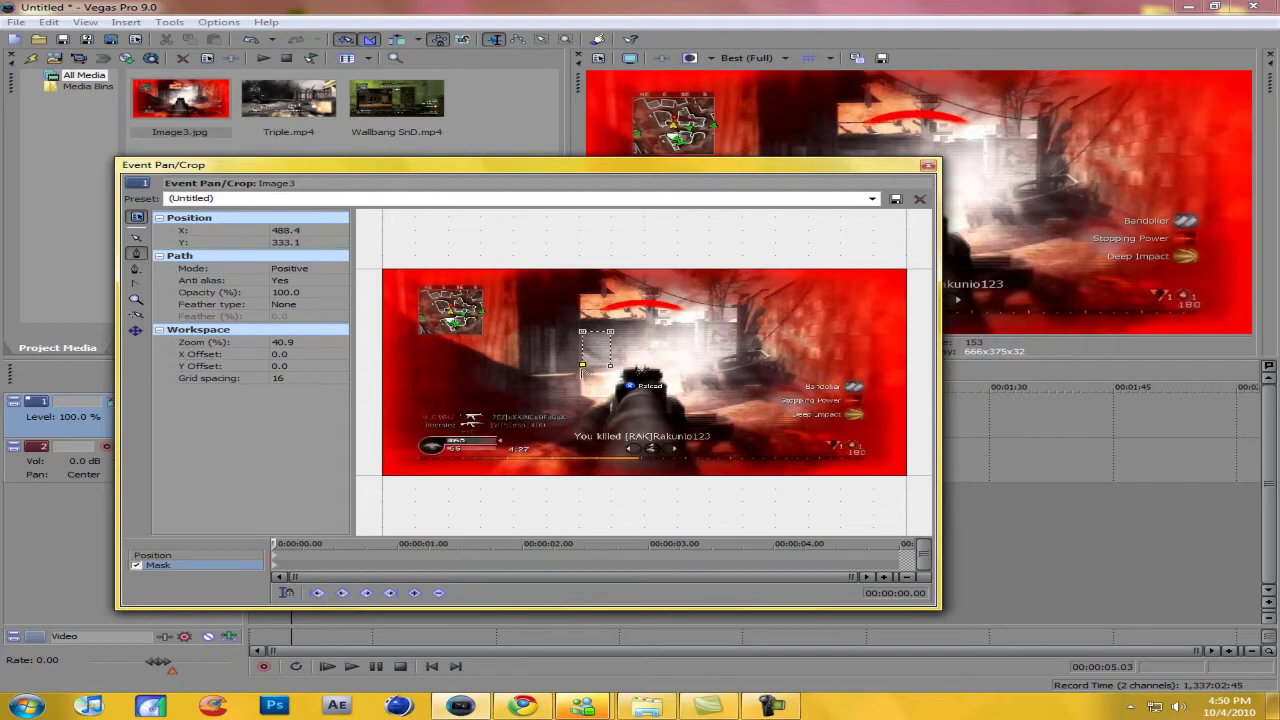
click(610, 366)
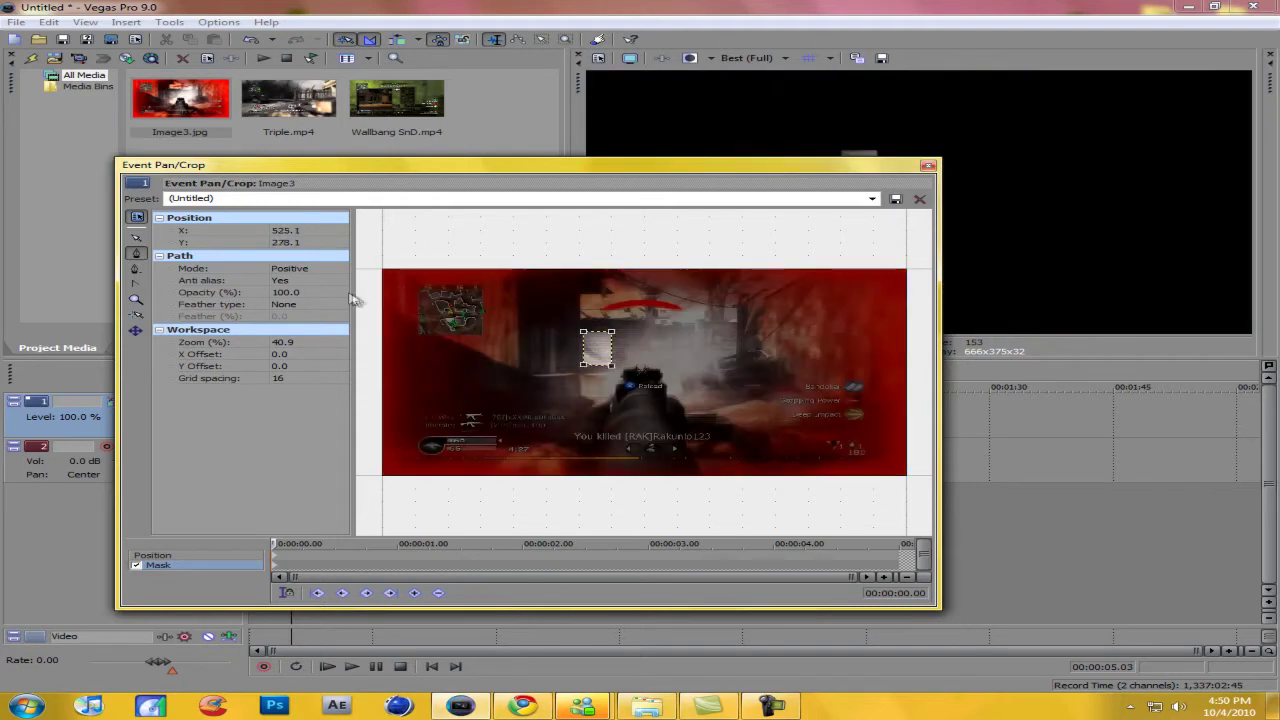
Set the doorway mask's mode to Negative and its feather type to Both.
click(298, 270)
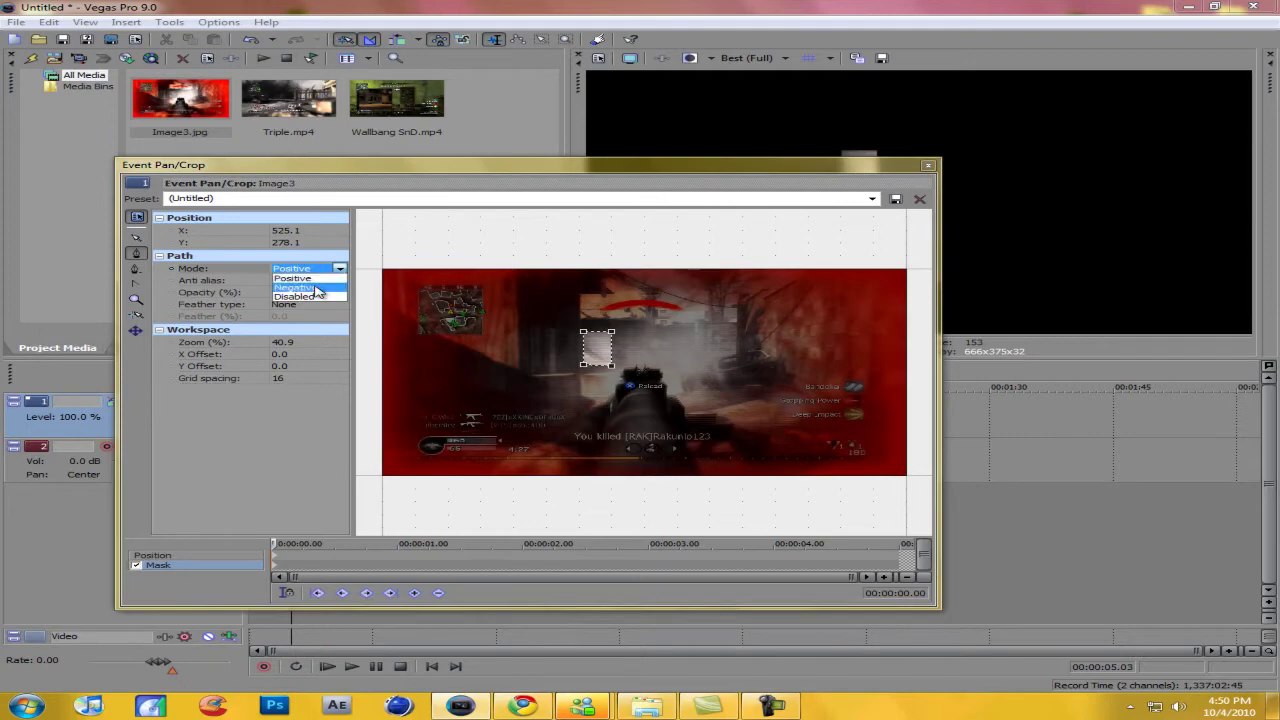
click(314, 288)
drag(629, 168, 622, 245)
click(280, 377)
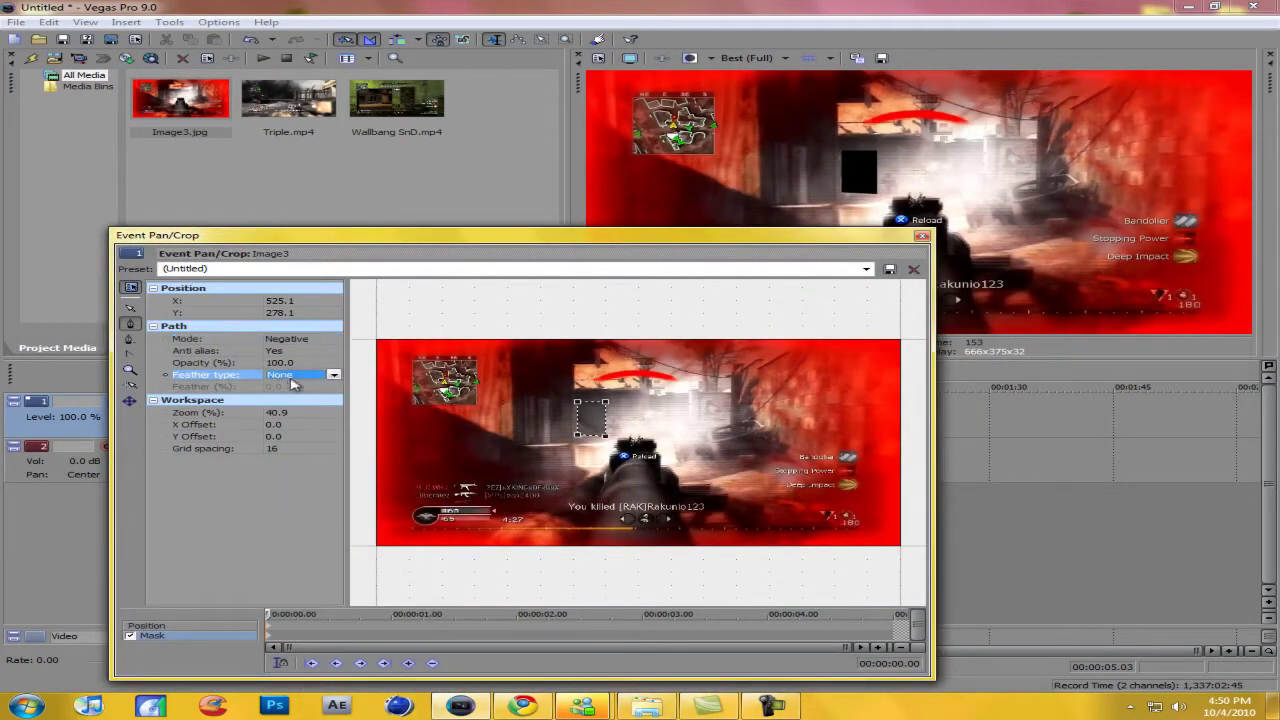
click(303, 376)
click(293, 405)
Try feather 5% then 2%, then reset the mask path to Default.
click(300, 386)
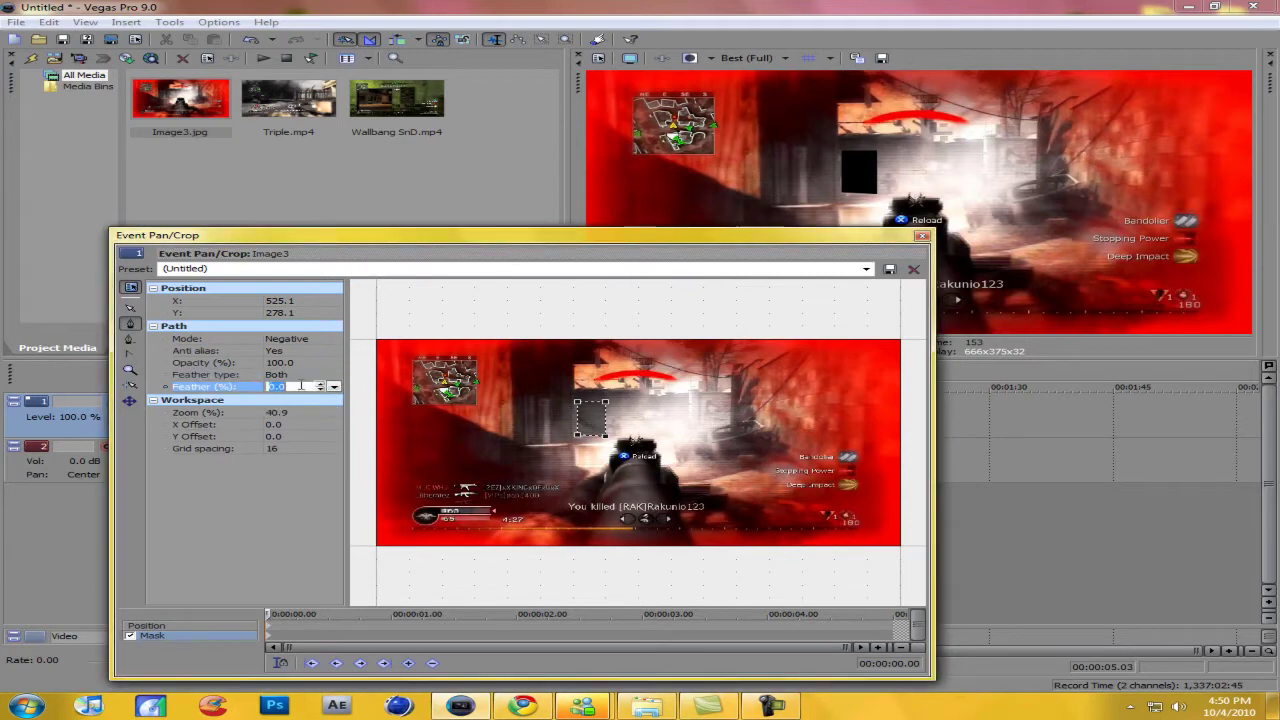
text(5)
key(Return)
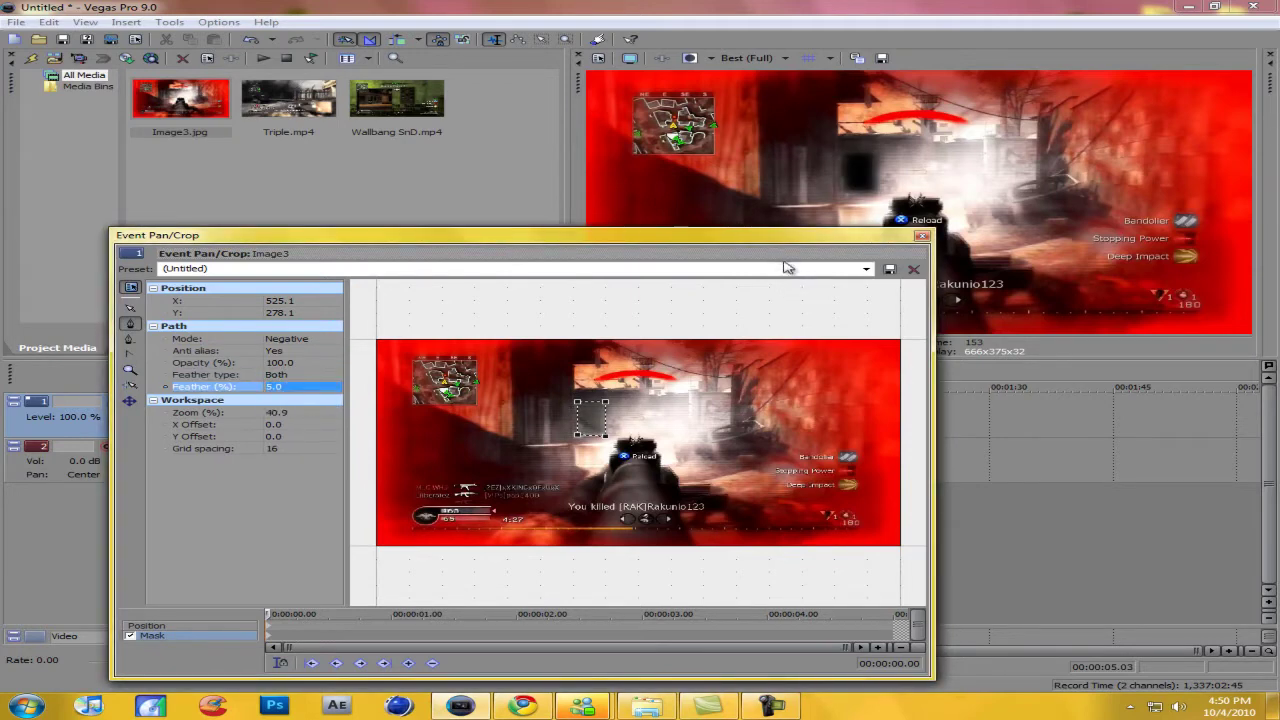
click(290, 387)
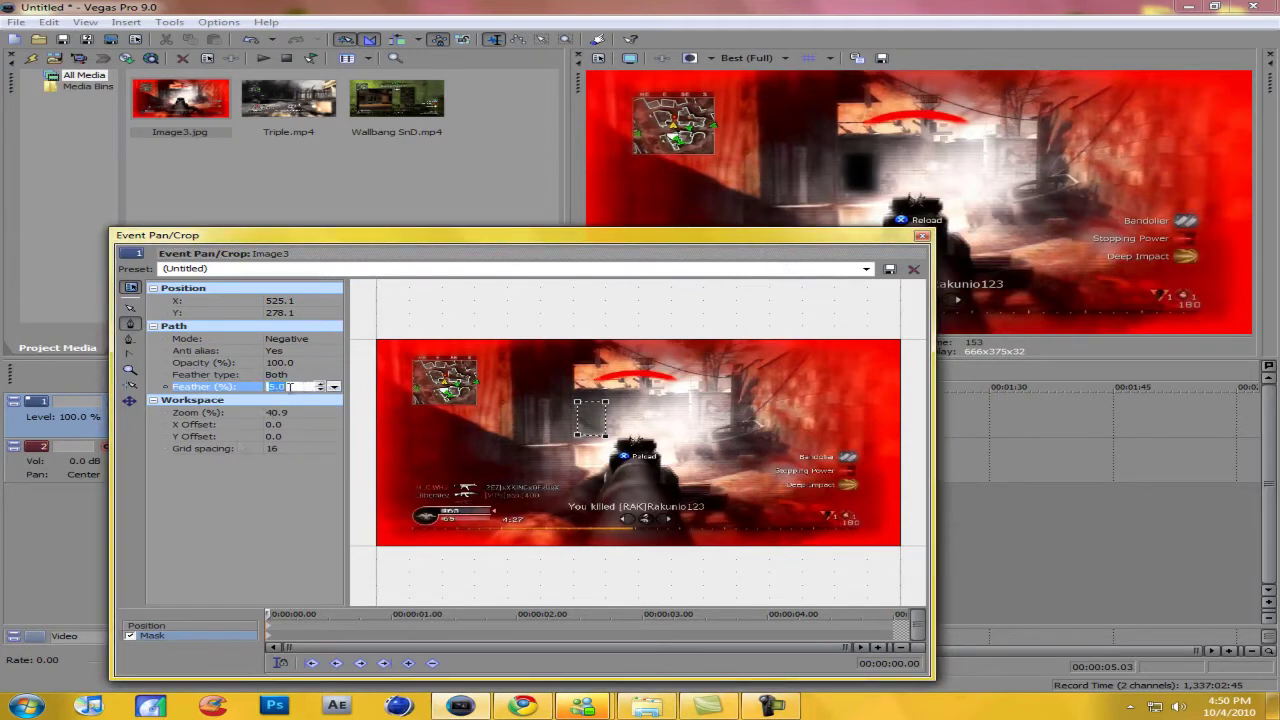
text(2)
key(Return)
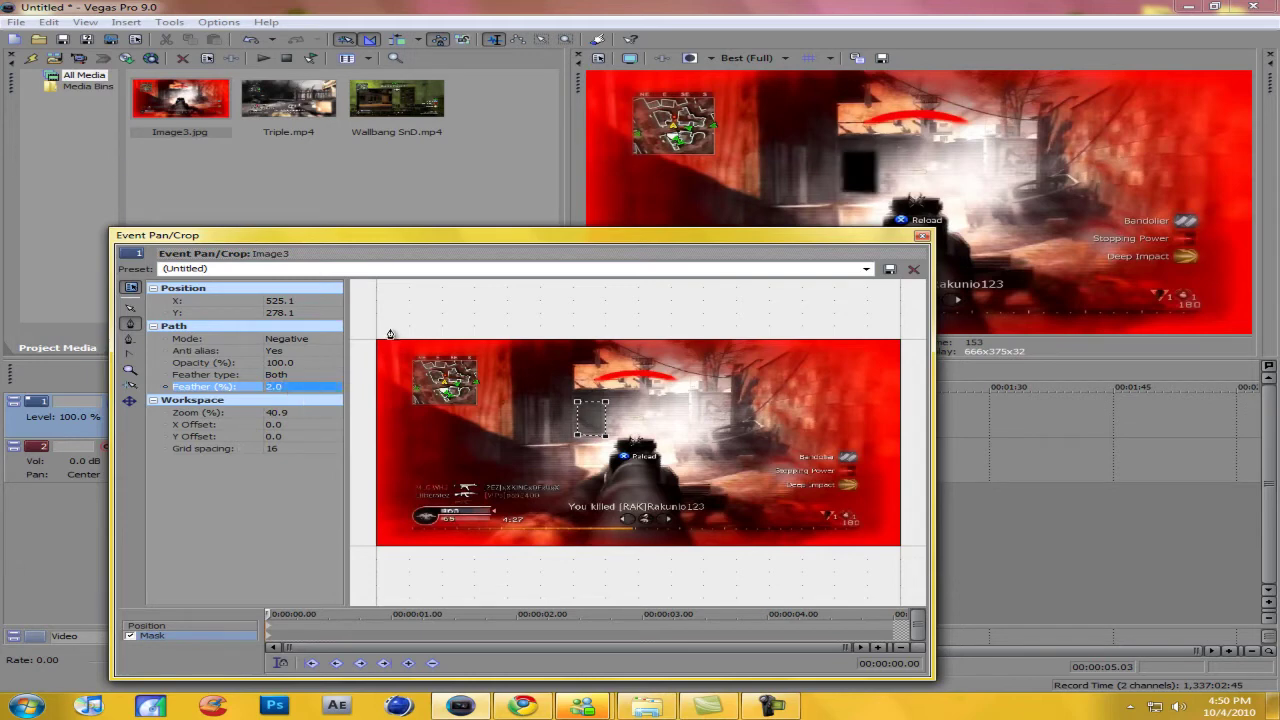
click(127, 336)
click(604, 444)
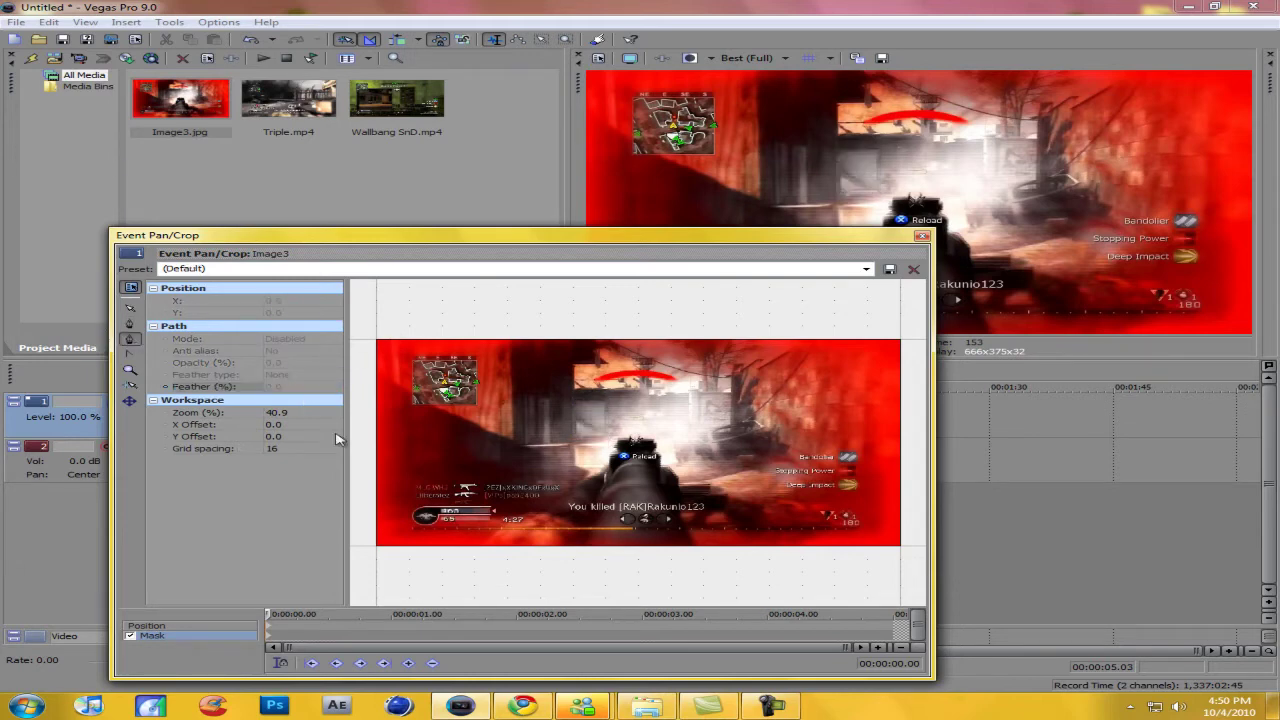
Zoom the Pan/Crop preview and draw a four-corner rectangular mask around the doorway.
click(131, 326)
scroll(568, 442, up, 5)
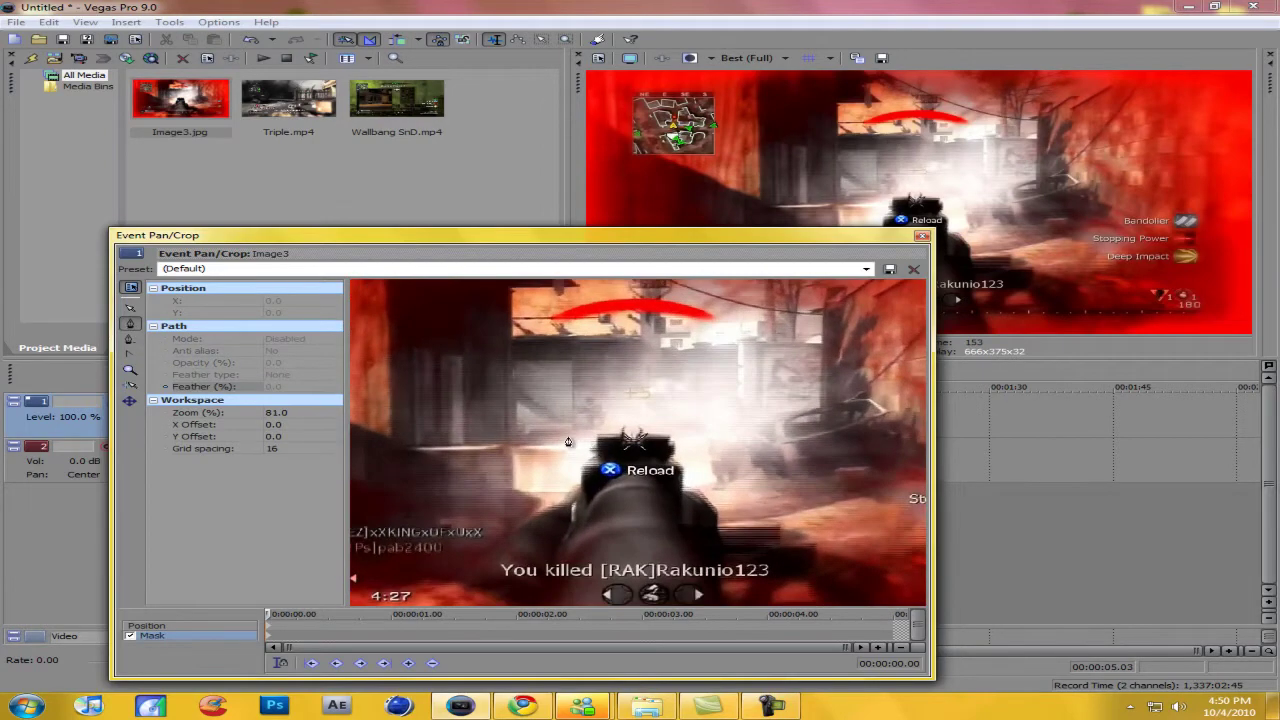
click(517, 365)
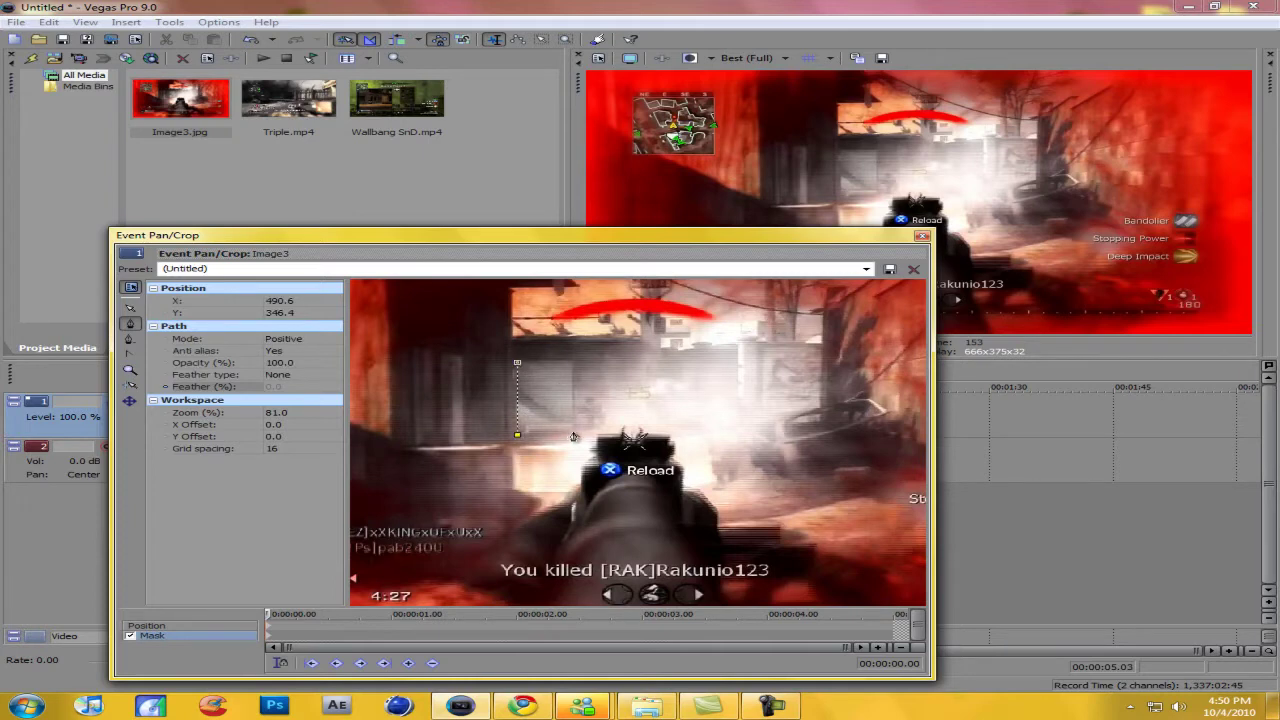
key(ctrl+z)
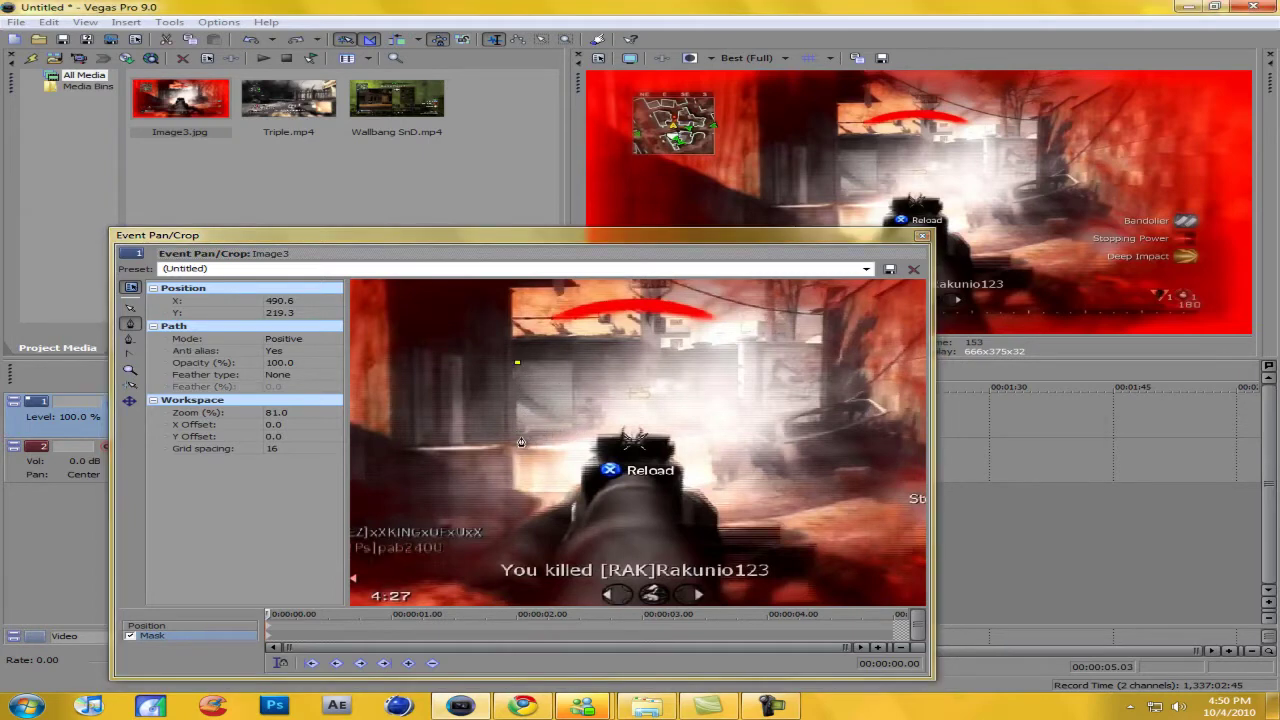
click(517, 433)
key(ctrl+z)
click(573, 432)
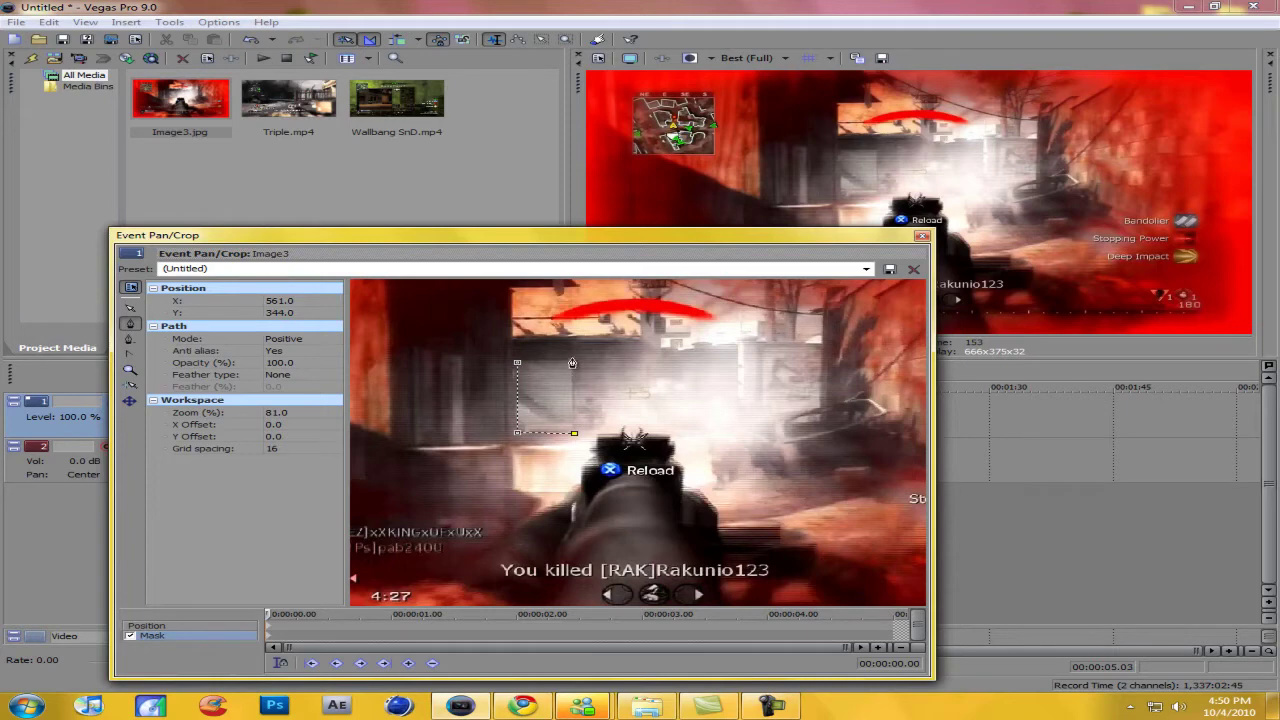
click(519, 366)
Set the new mask's mode to Negative and feather type to Both.
click(278, 346)
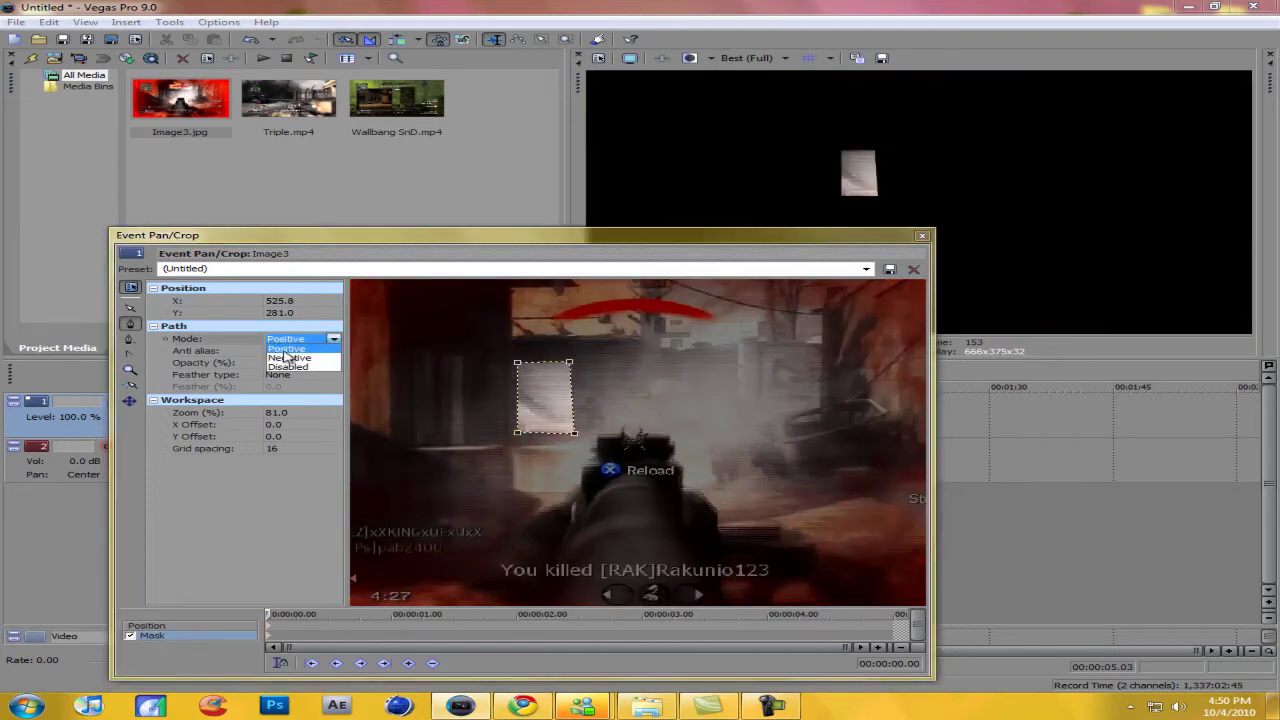
click(290, 360)
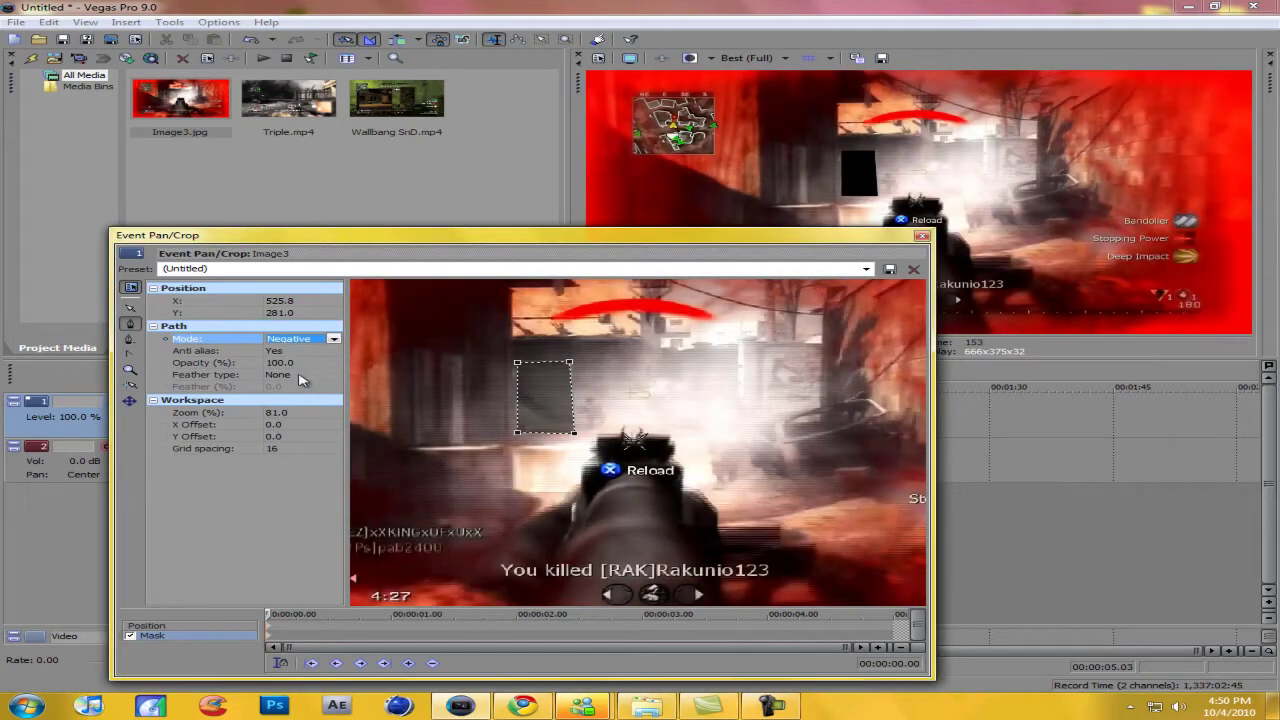
click(298, 376)
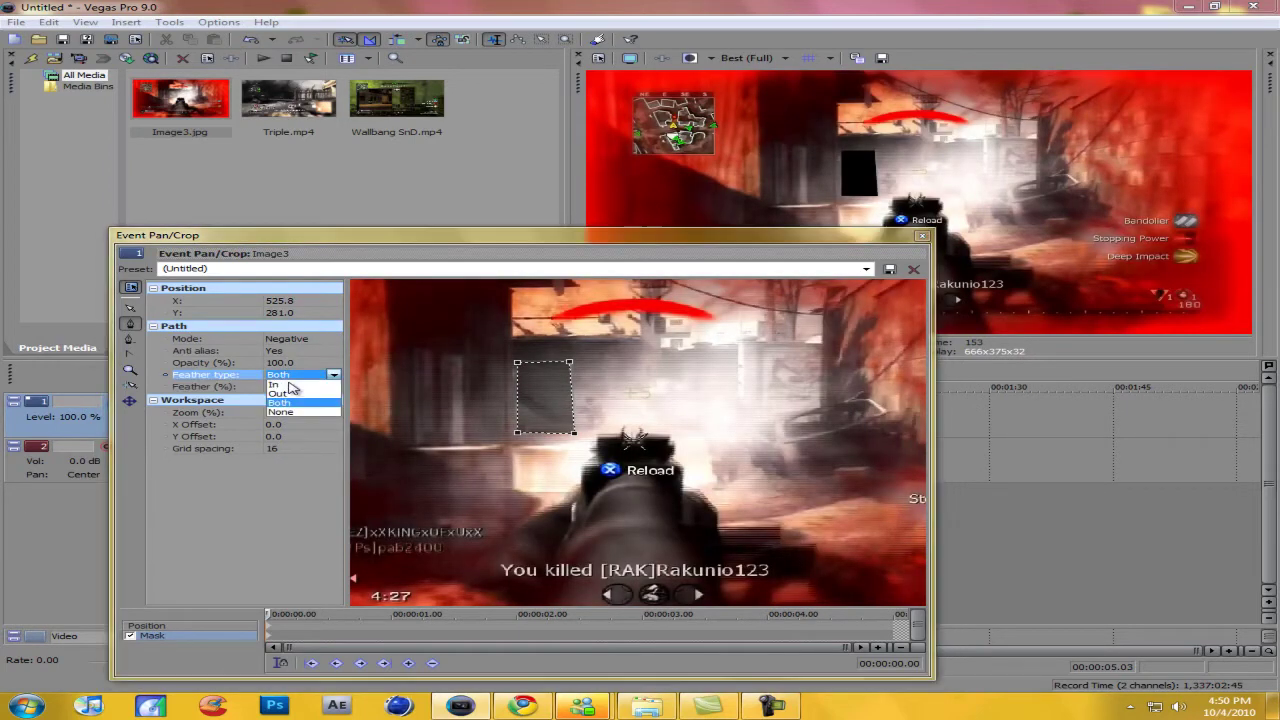
click(286, 384)
click(290, 386)
click(294, 376)
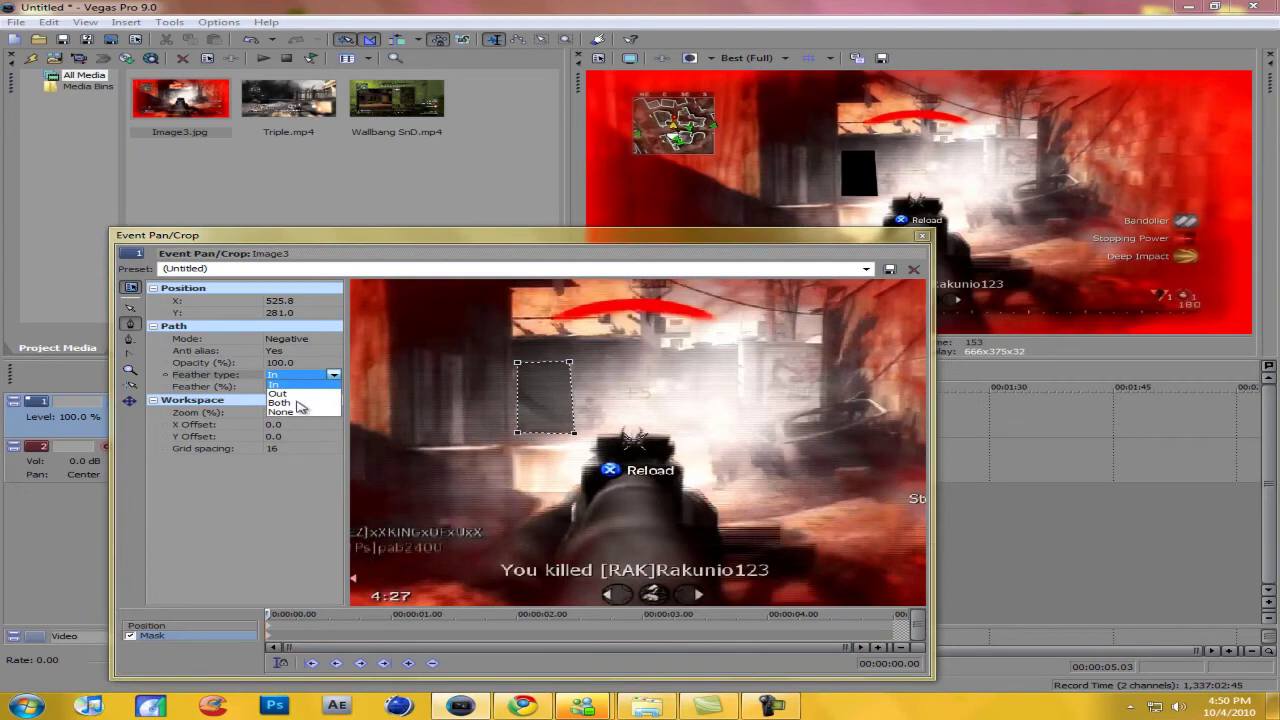
click(284, 403)
Set the mask feather to 3% and close the Pan/Crop window.
click(290, 386)
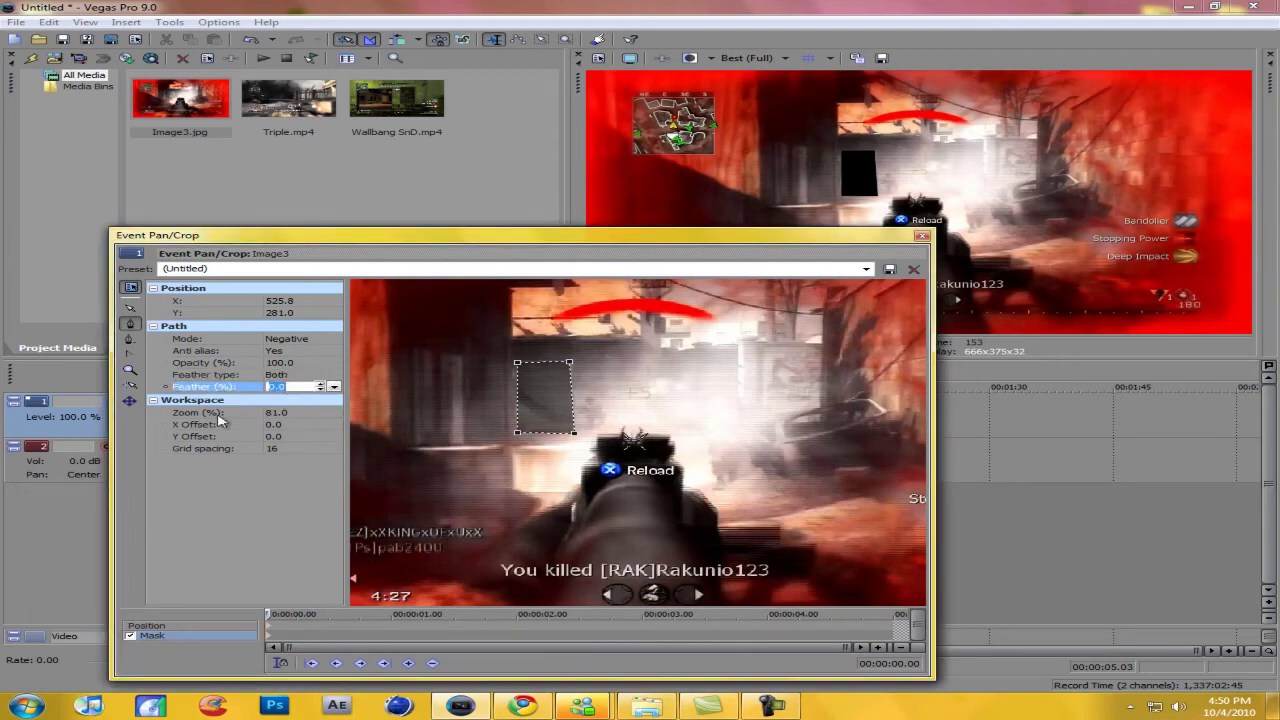
text(2)
key(Return)
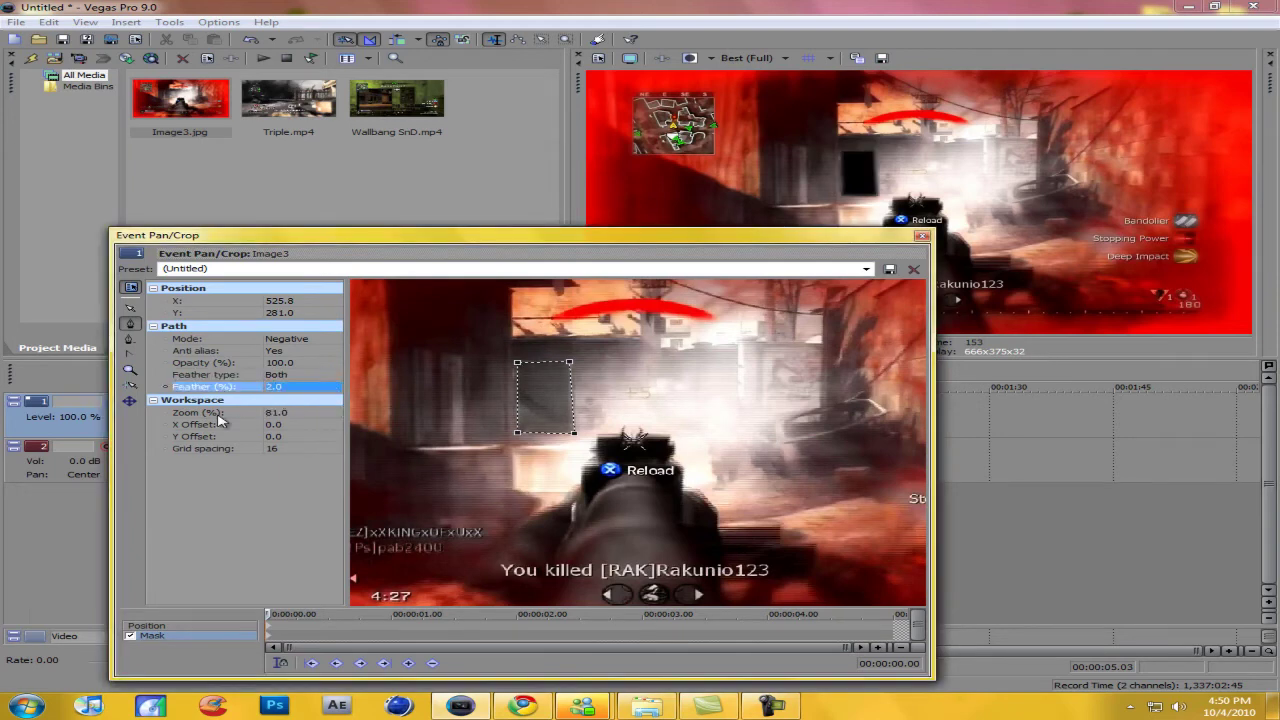
click(290, 388)
key(Return)
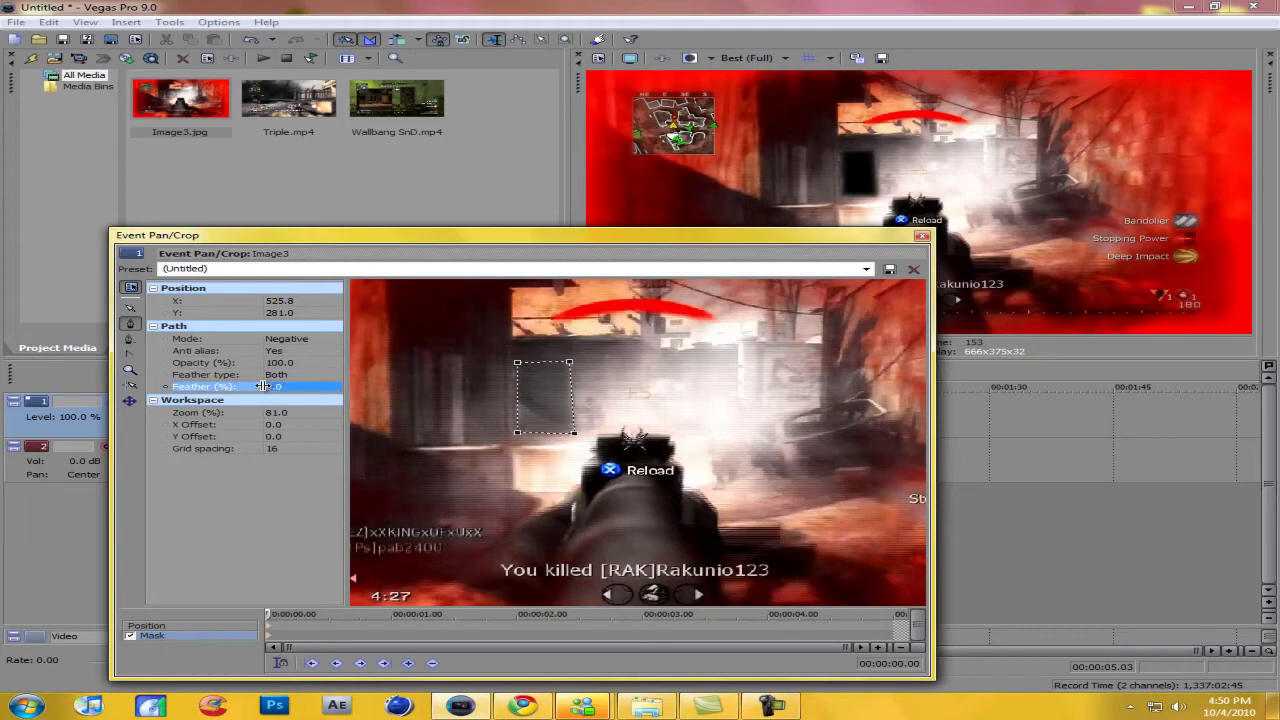
click(922, 236)
right_click(155, 532)
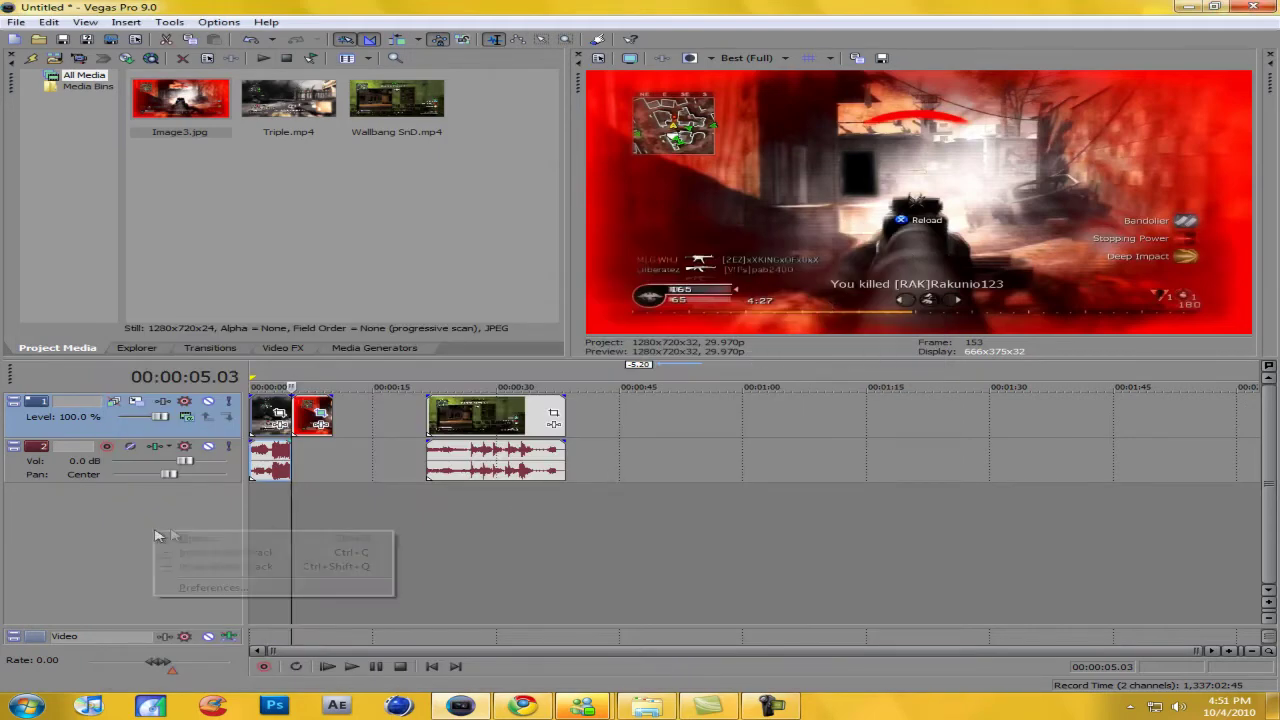
Insert a top video track, move the snapshot events onto it, and put Wallbang SnD beneath on track 2.
click(232, 567)
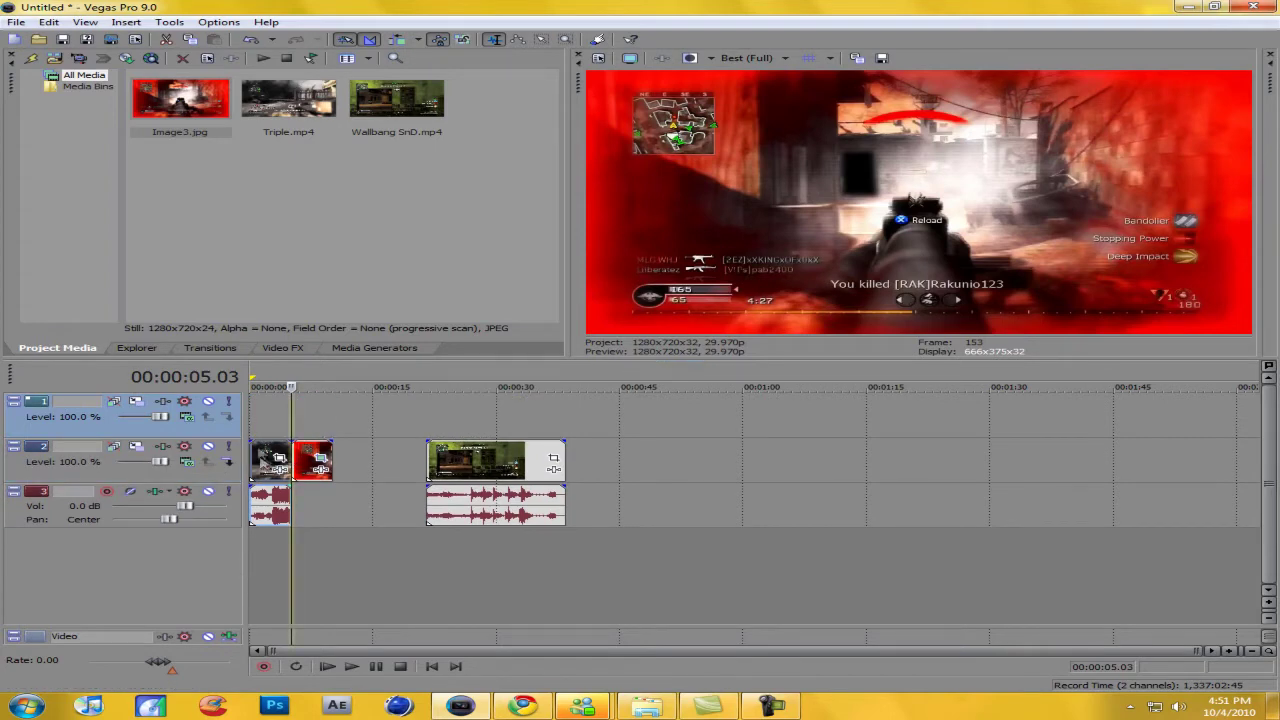
drag(270, 460, 270, 415)
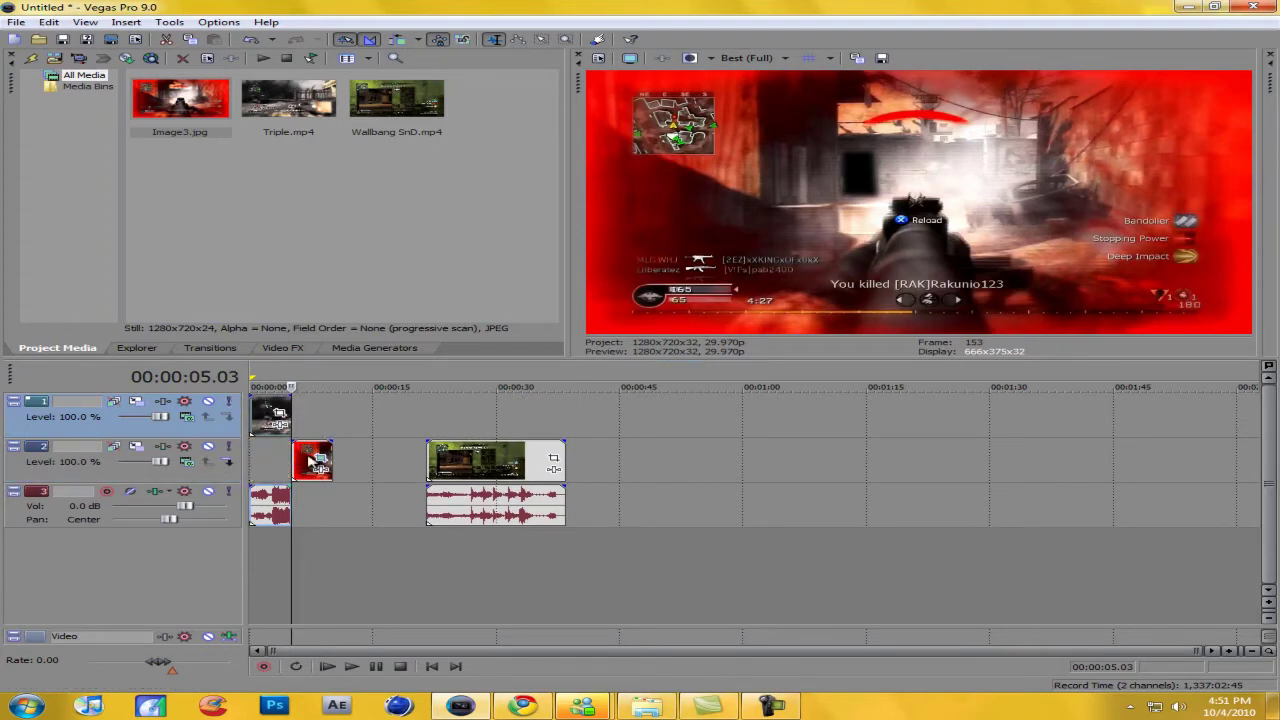
drag(312, 458, 303, 418)
drag(507, 462, 507, 428)
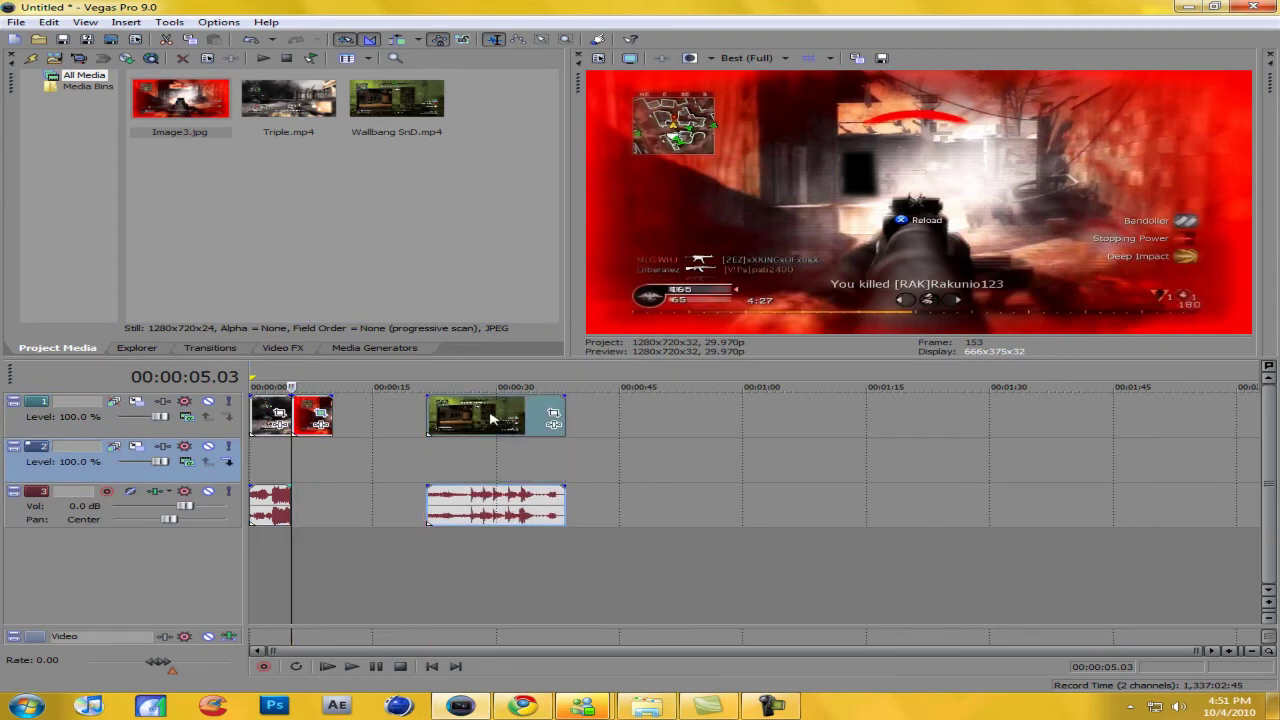
drag(490, 419, 352, 463)
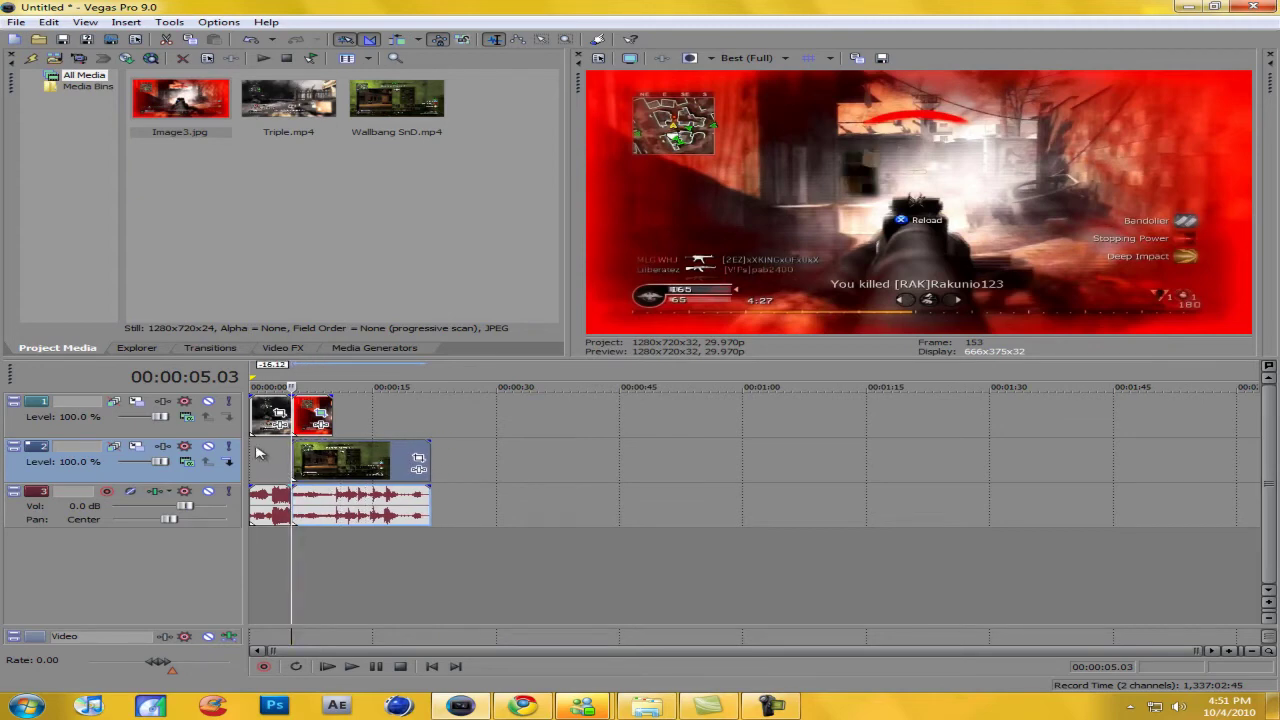
key(space)
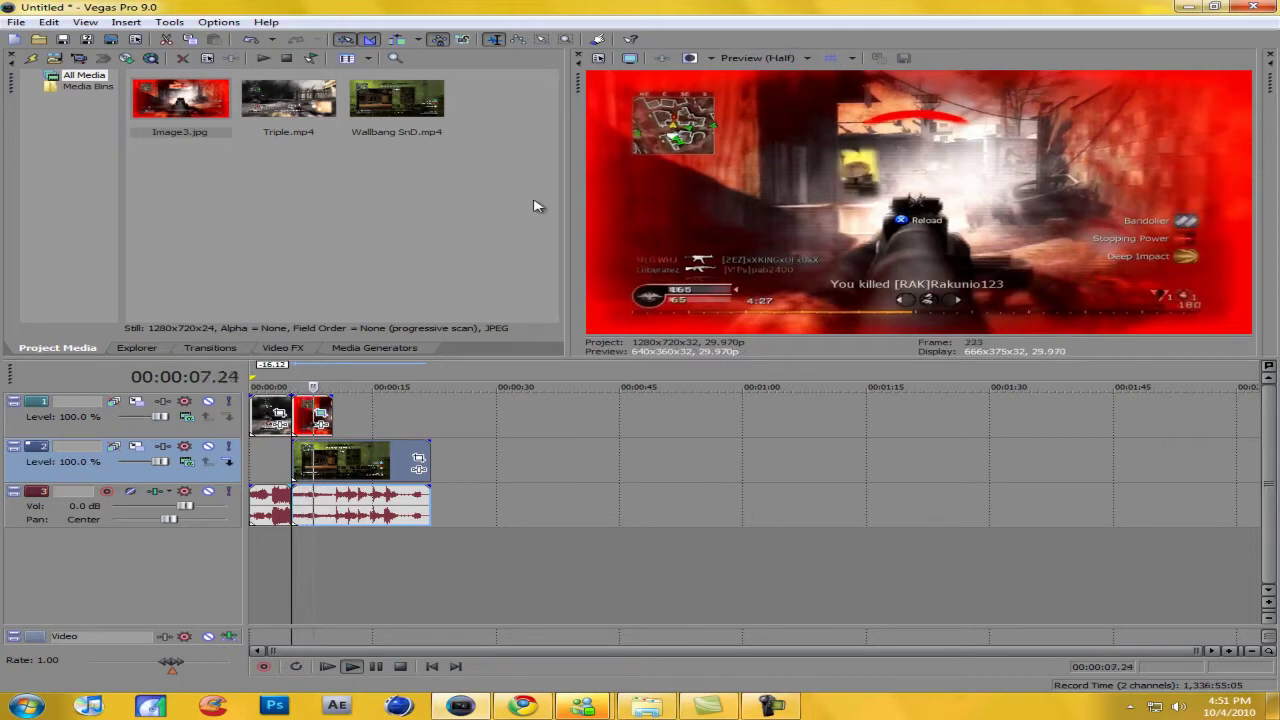
key(space)
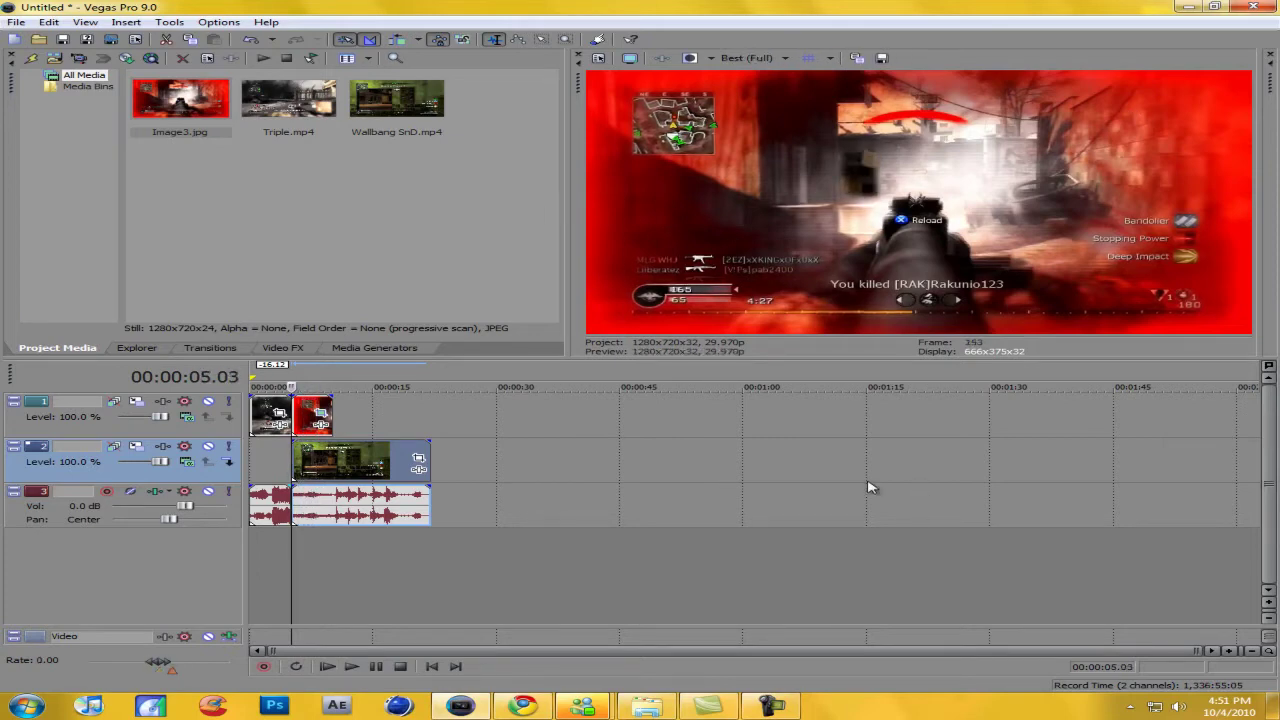
At the end keyframe, shrink Image3's frame to 71.6 × 117.8 centred on the doorway (524.7, 276.5).
click(318, 412)
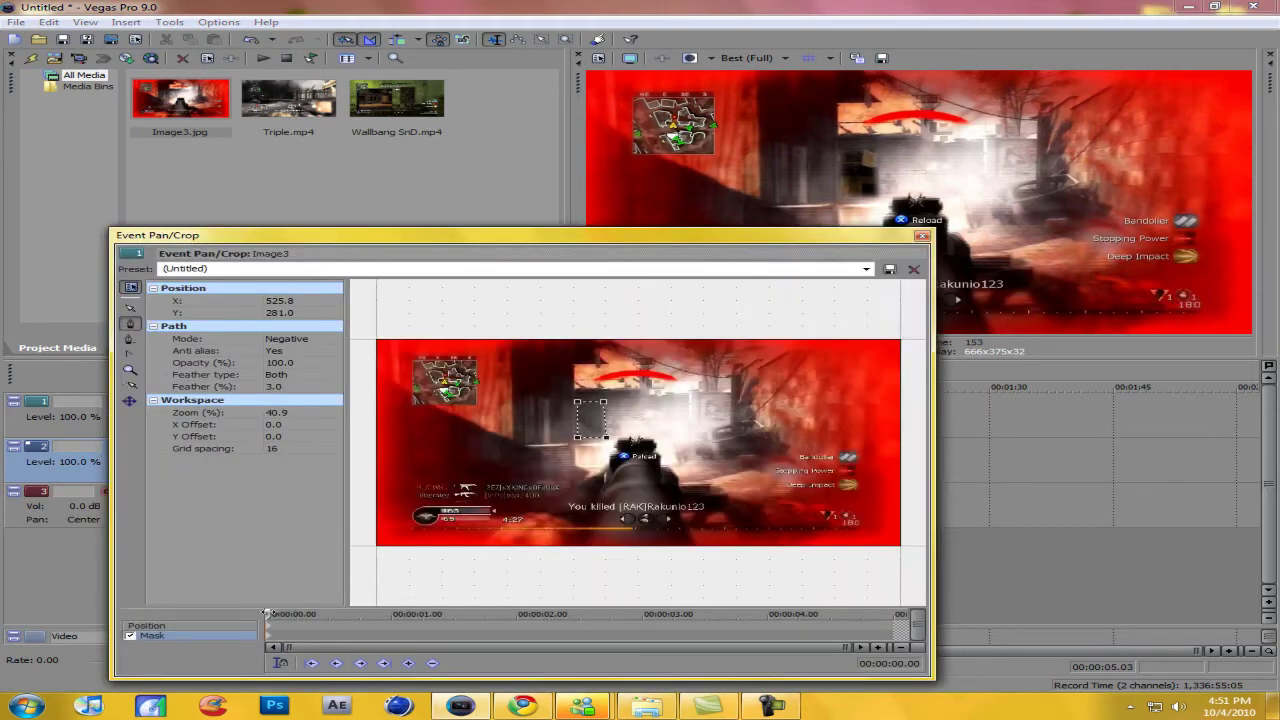
click(905, 614)
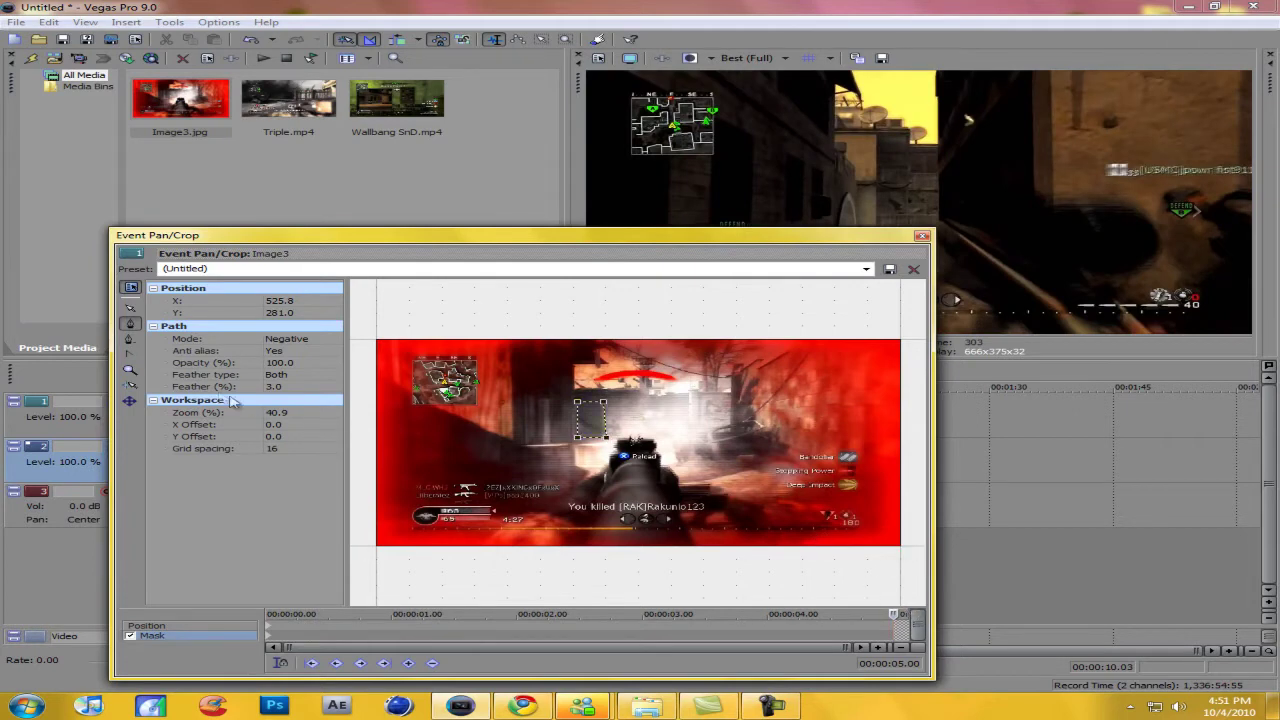
click(153, 625)
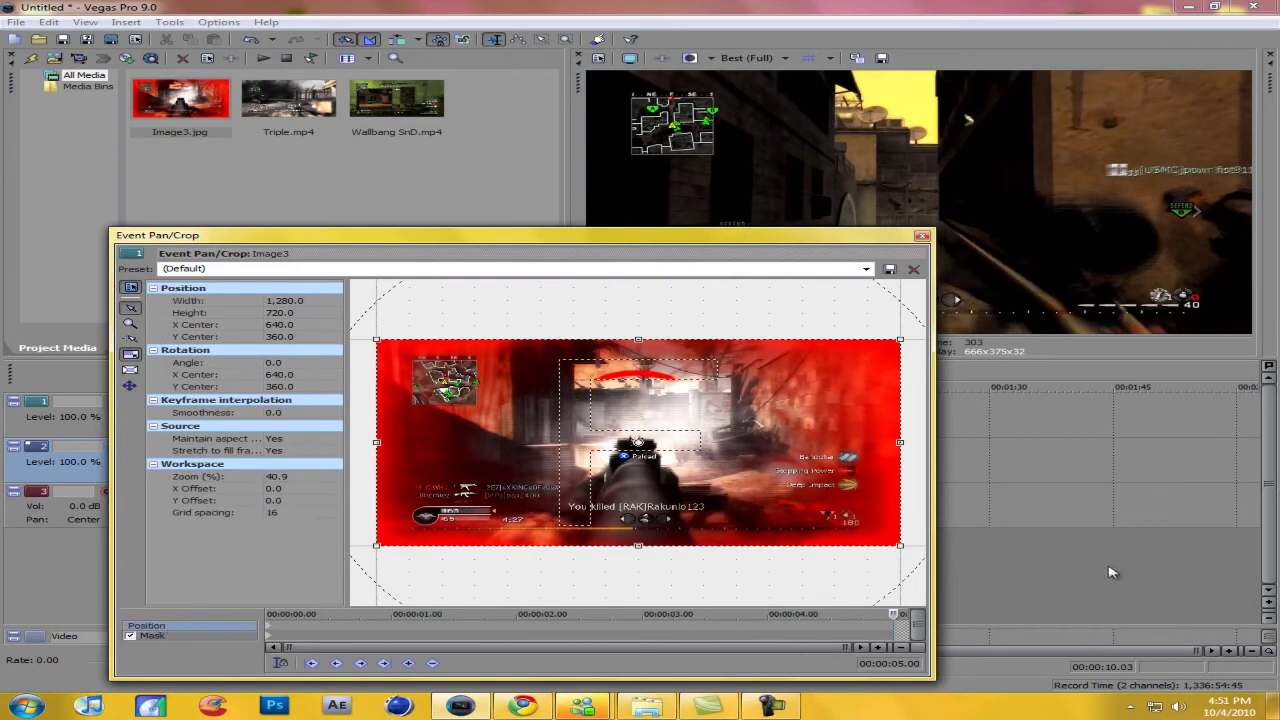
drag(872, 614, 931, 614)
drag(900, 545, 612, 465)
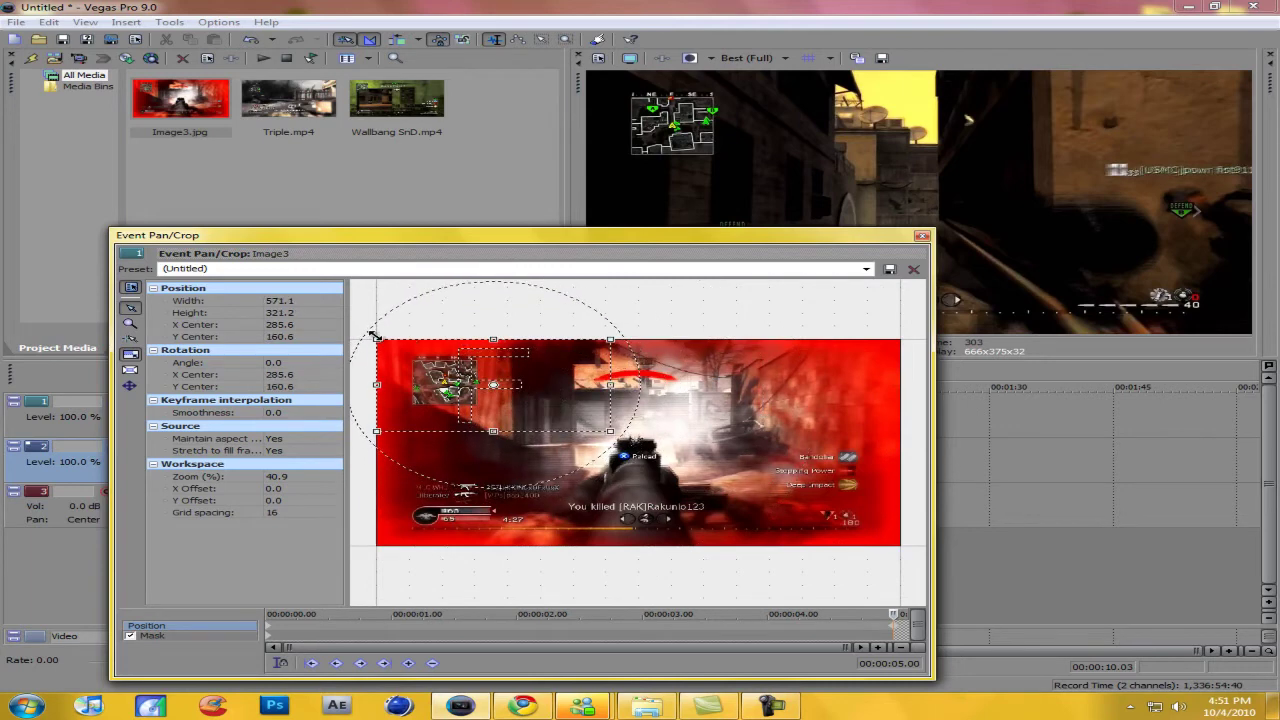
drag(374, 337, 573, 404)
scroll(576, 404, up, 5)
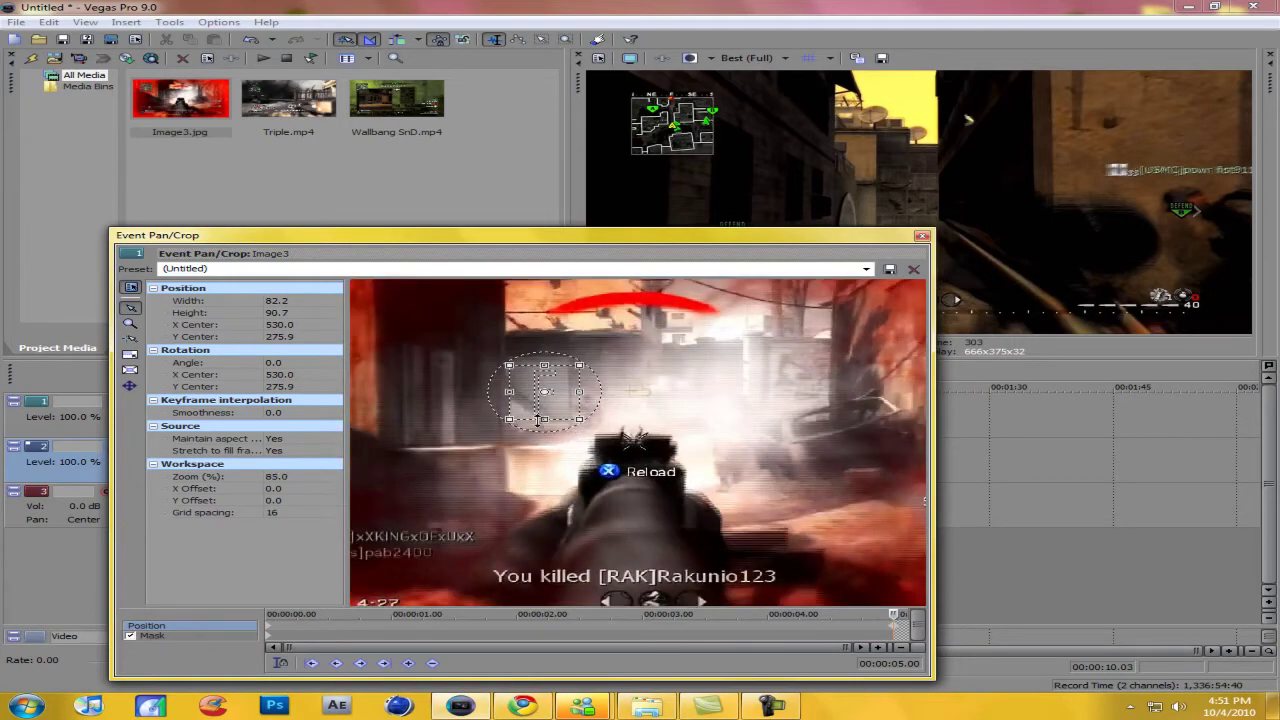
drag(540, 420, 540, 357)
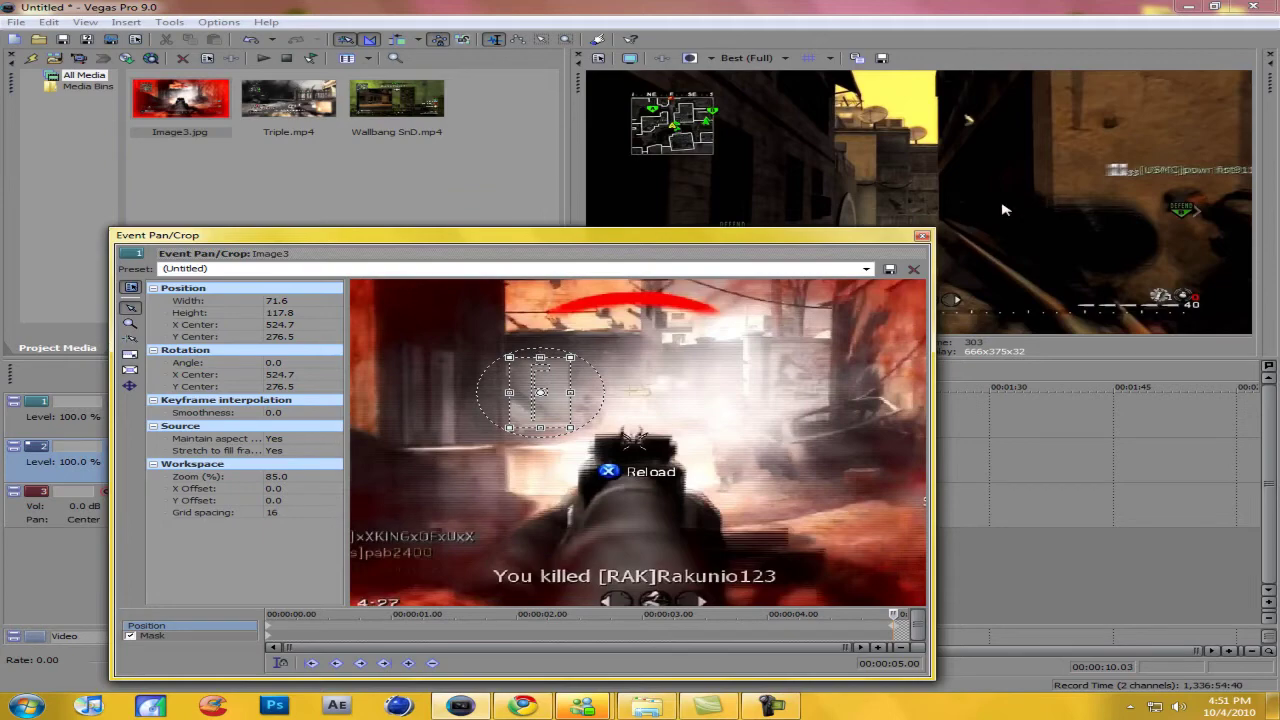
click(923, 237)
Play the project from the start to preview the doorway zoom.
click(279, 460)
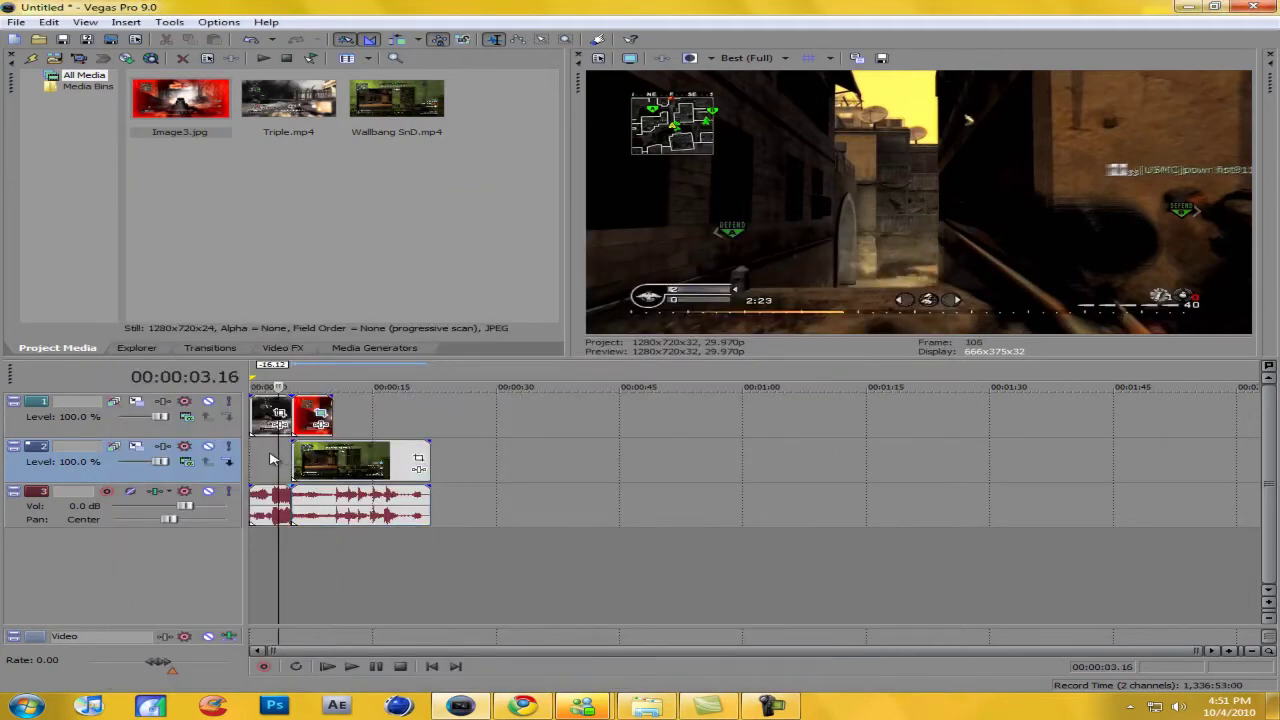
click(252, 460)
key(space)
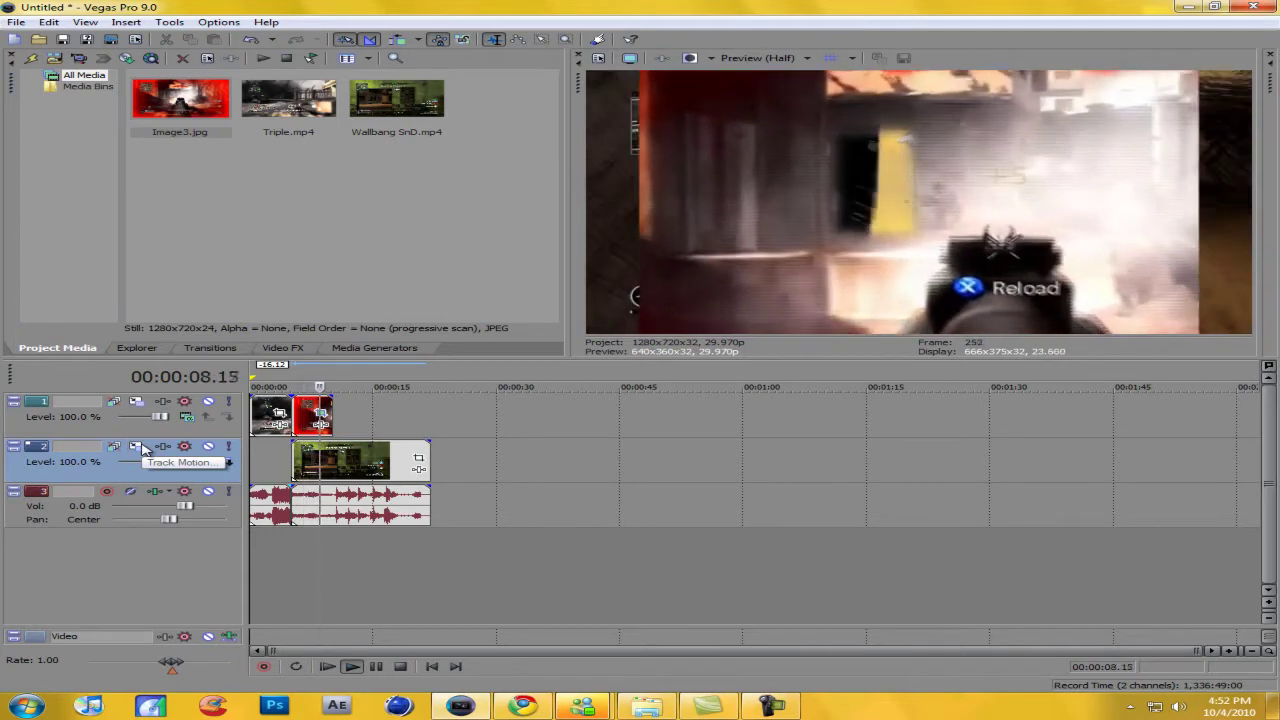
key(space)
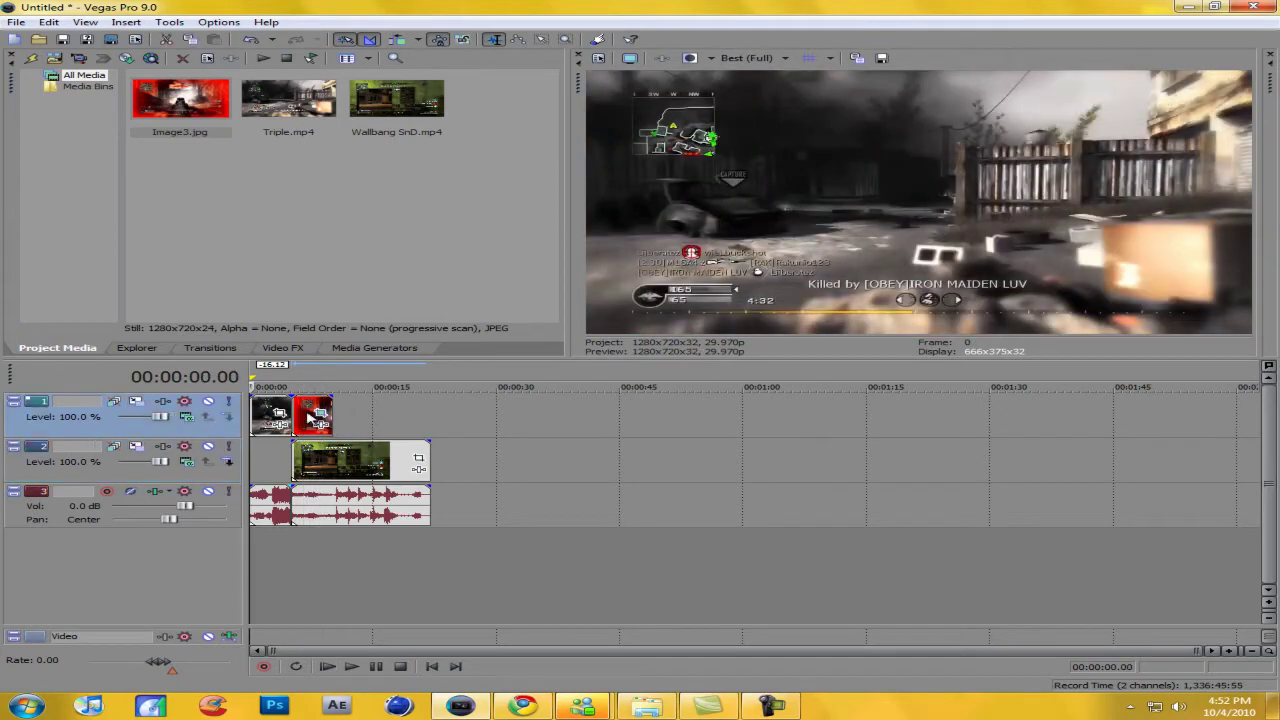
Untick Switches > Maintain Aspect Ratio on the snapshot event.
right_click(308, 411)
click(418, 432)
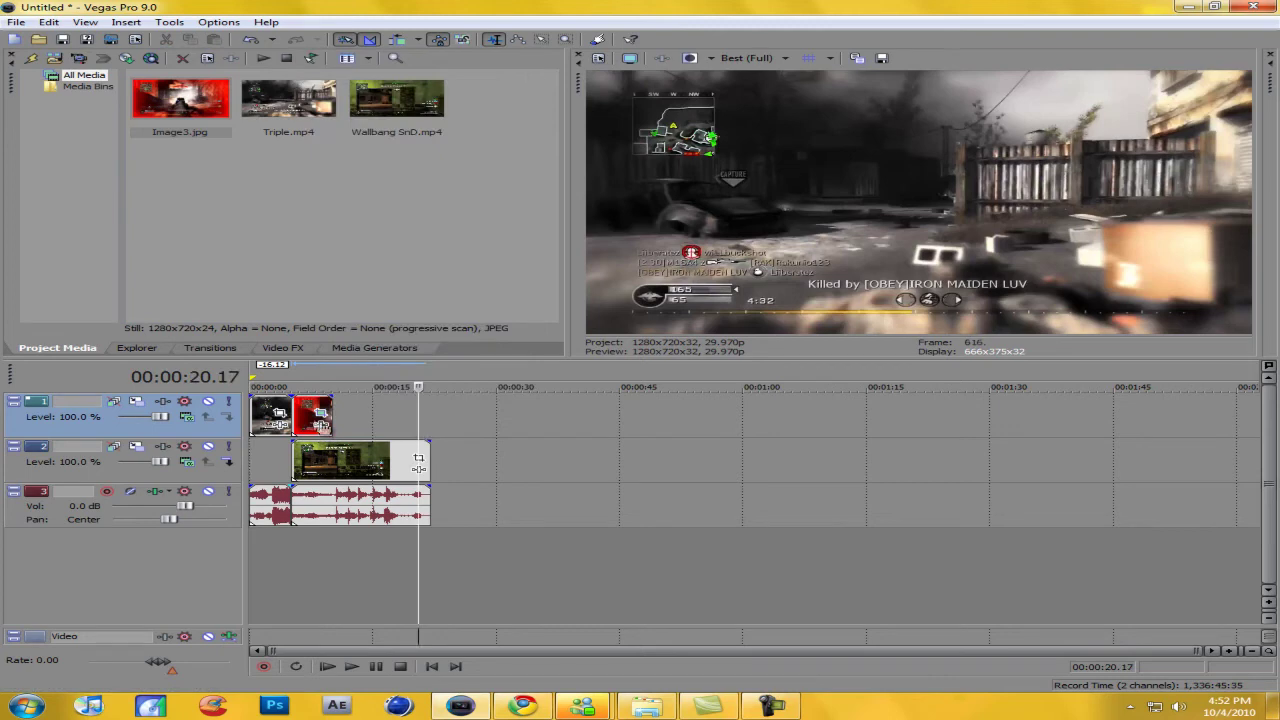
right_click(308, 411)
mouse_move(443, 353)
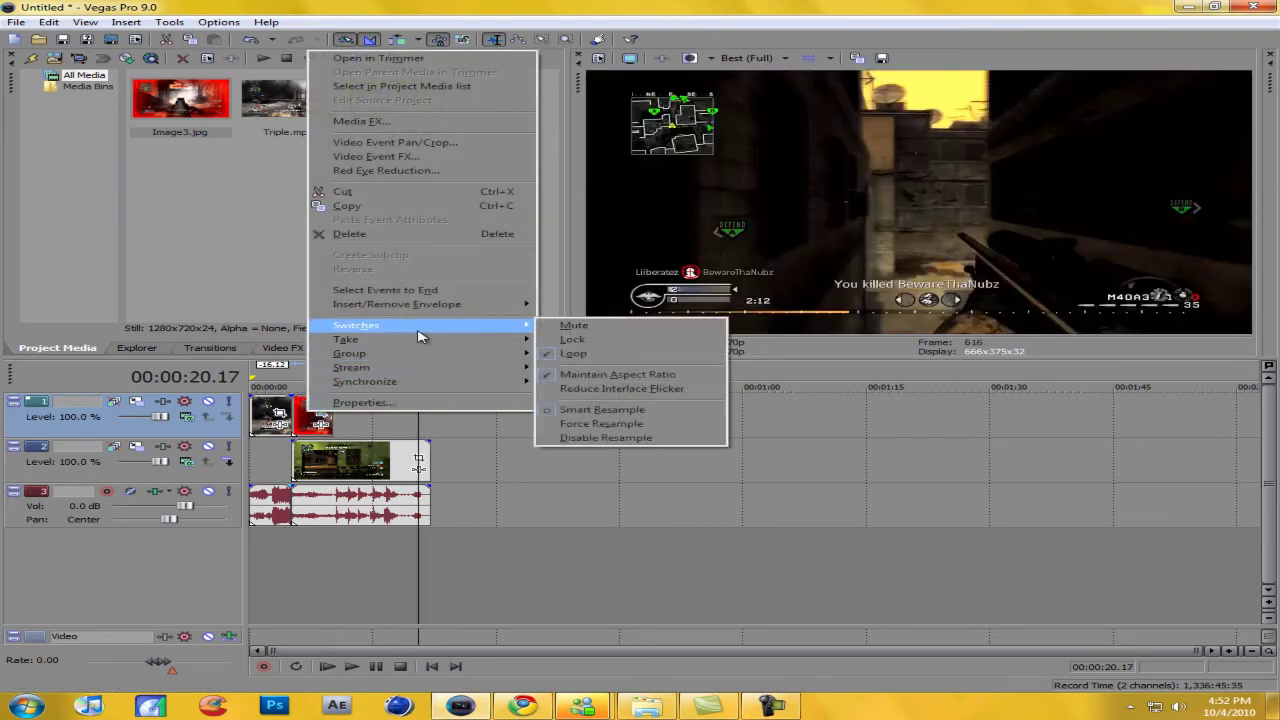
click(610, 374)
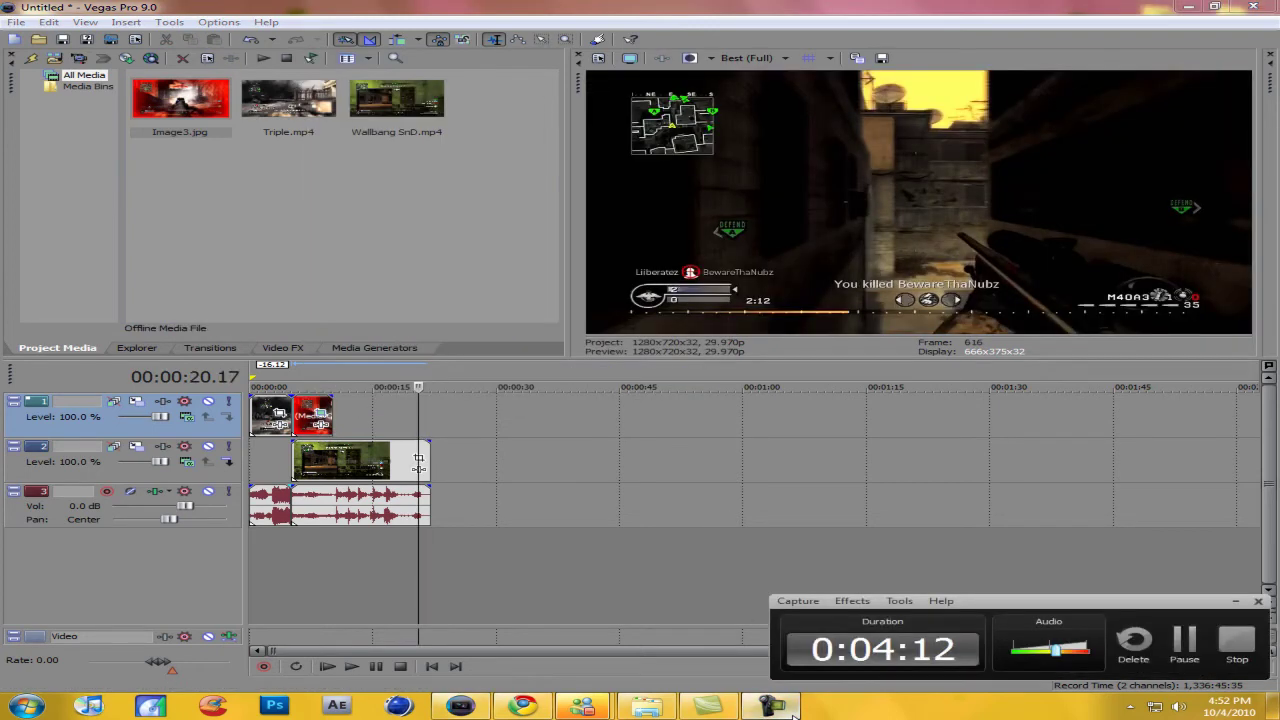
Preview from 00:00:03.16, then shorten the red snapshot clip's end on track 1 and replay it.
click(278, 416)
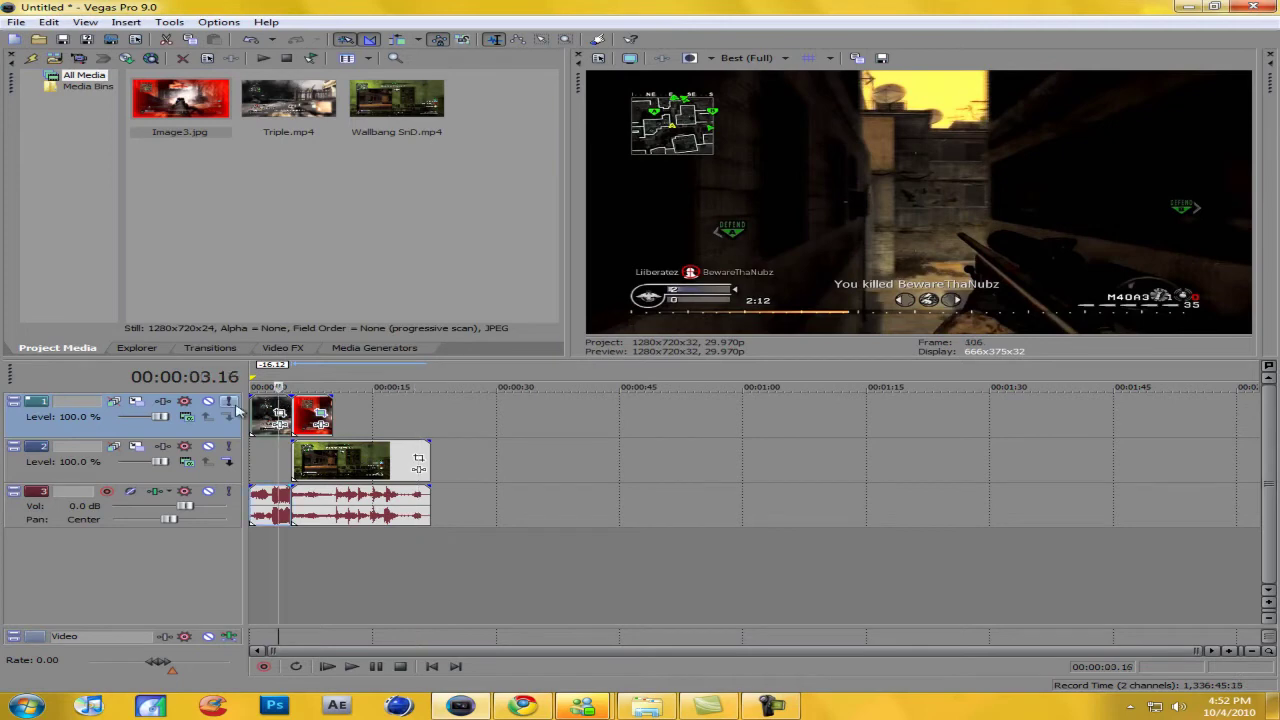
key(space)
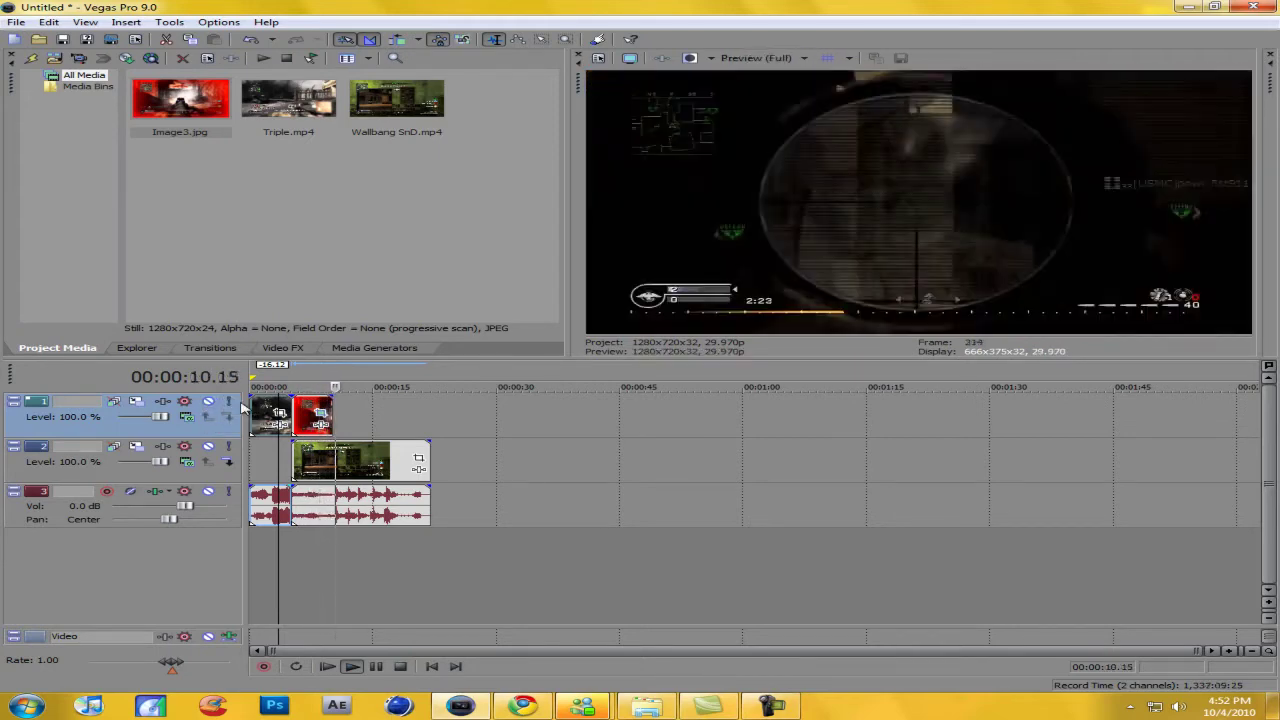
key(space)
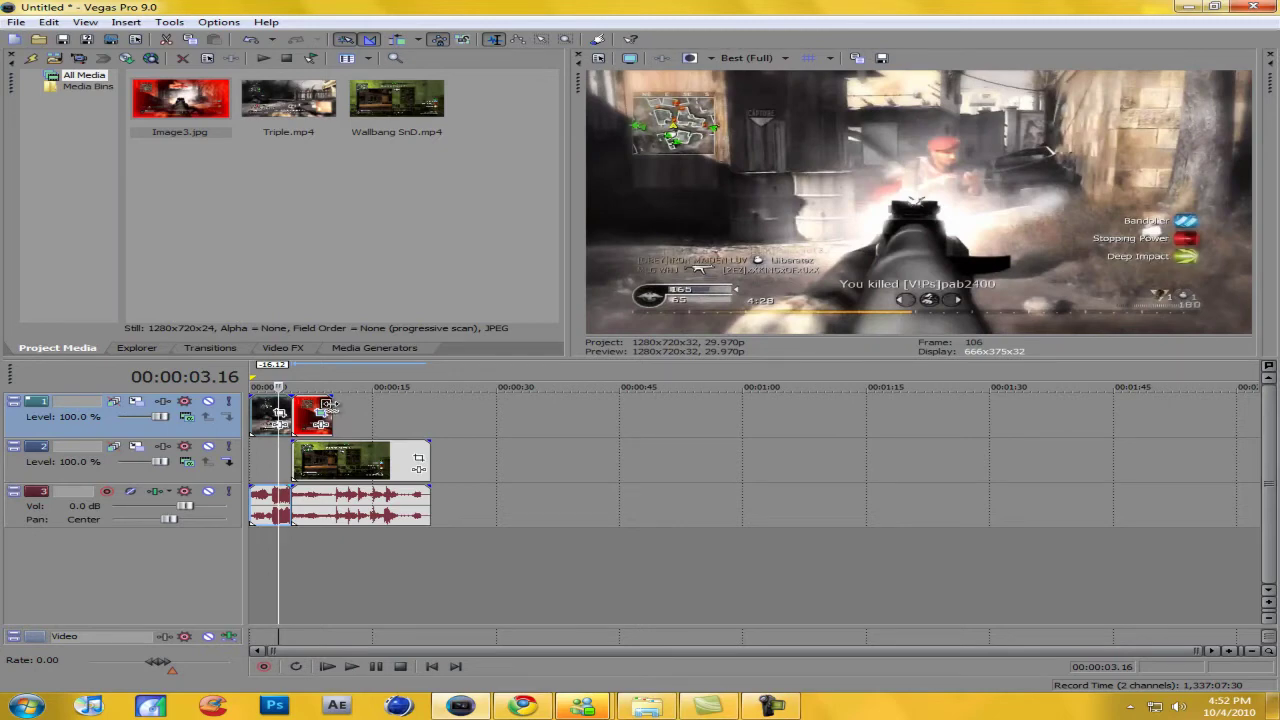
drag(326, 404, 314, 404)
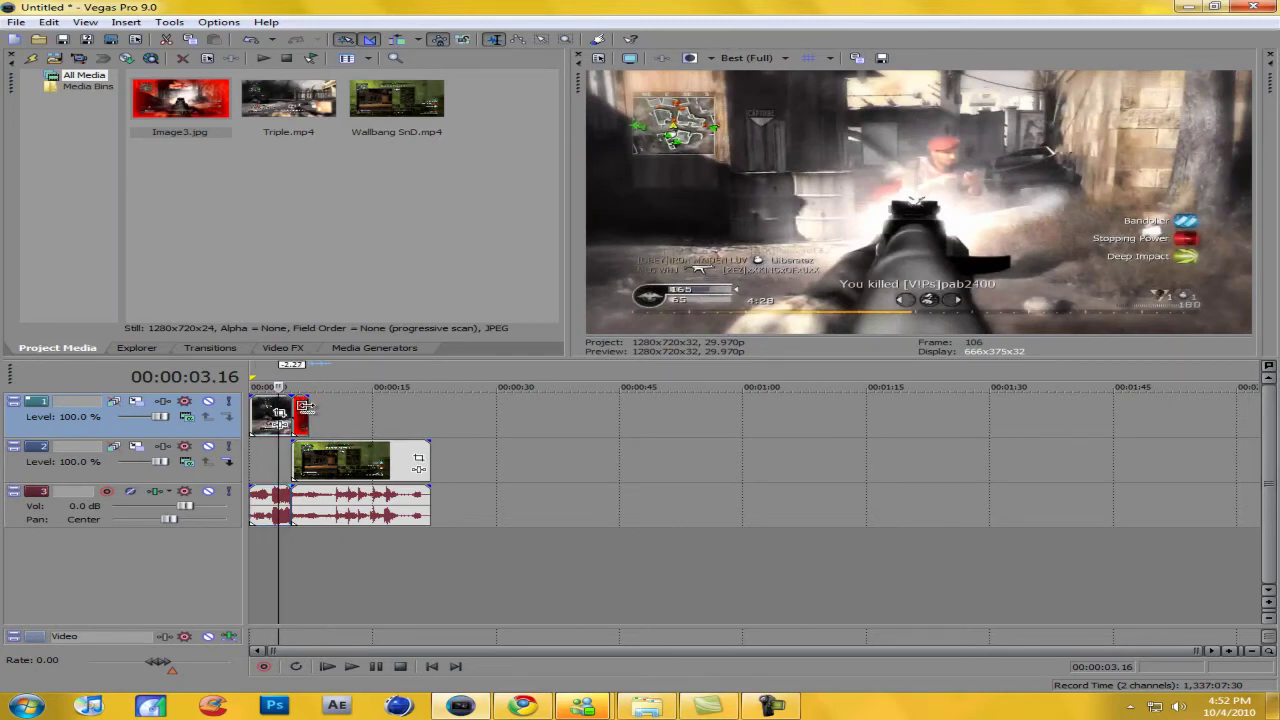
key(space)
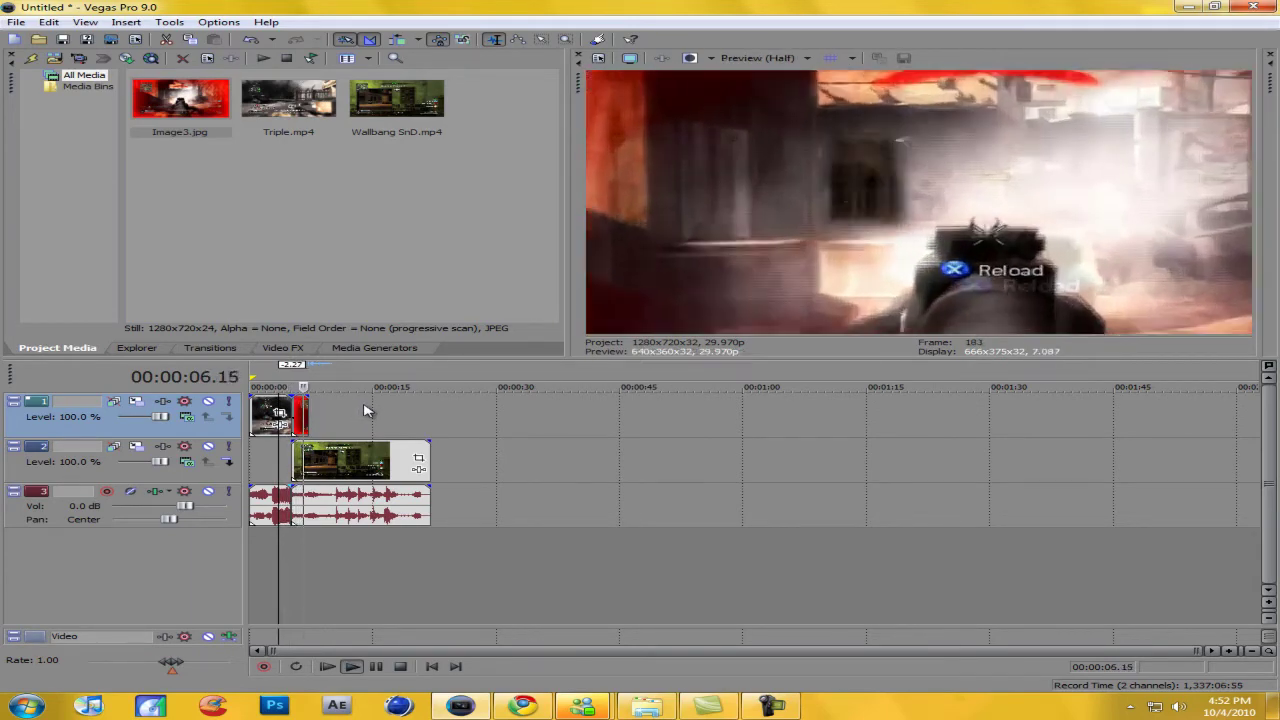
key(space)
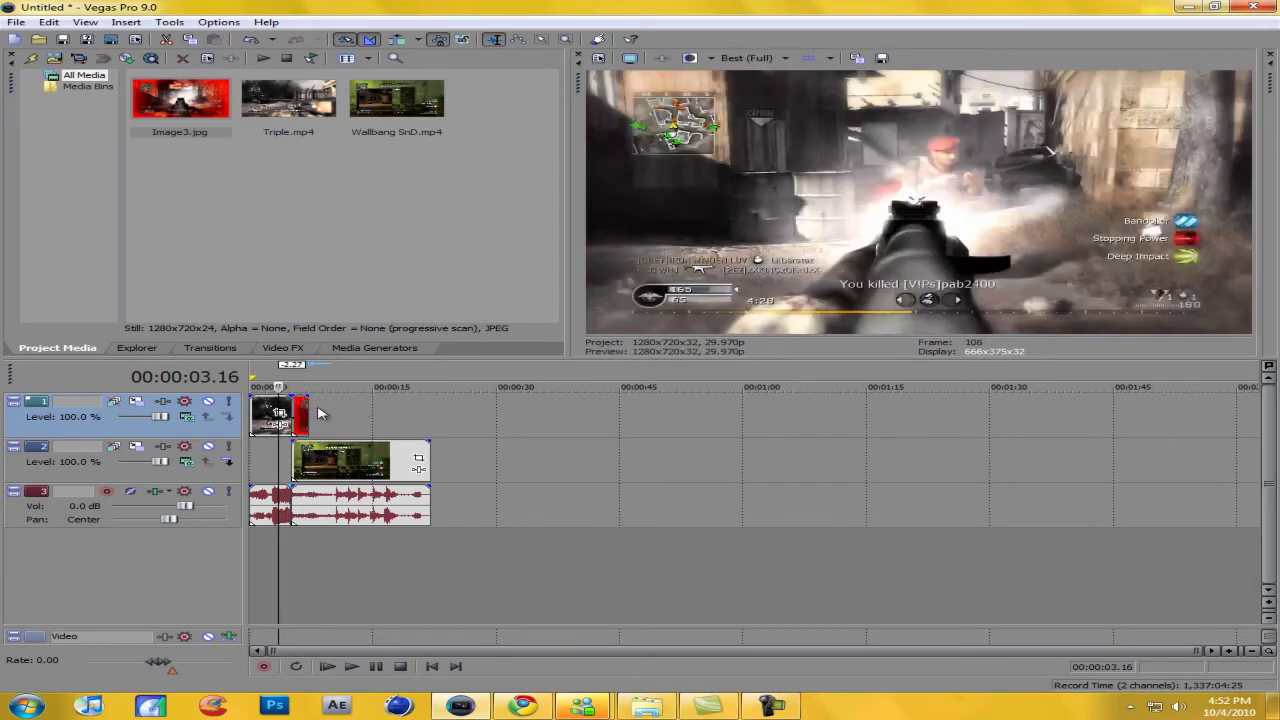
Trim the red snapshot clip slightly shorter again and replay to check the new cut.
drag(308, 410, 300, 407)
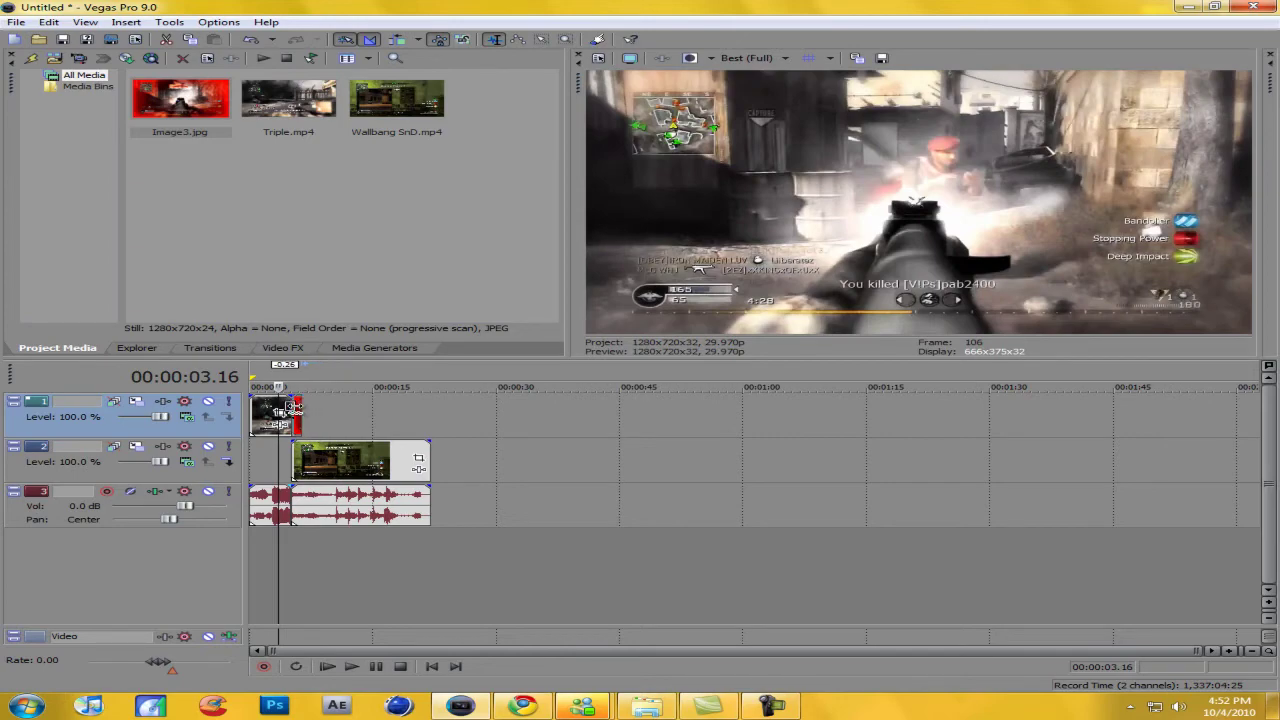
key(space)
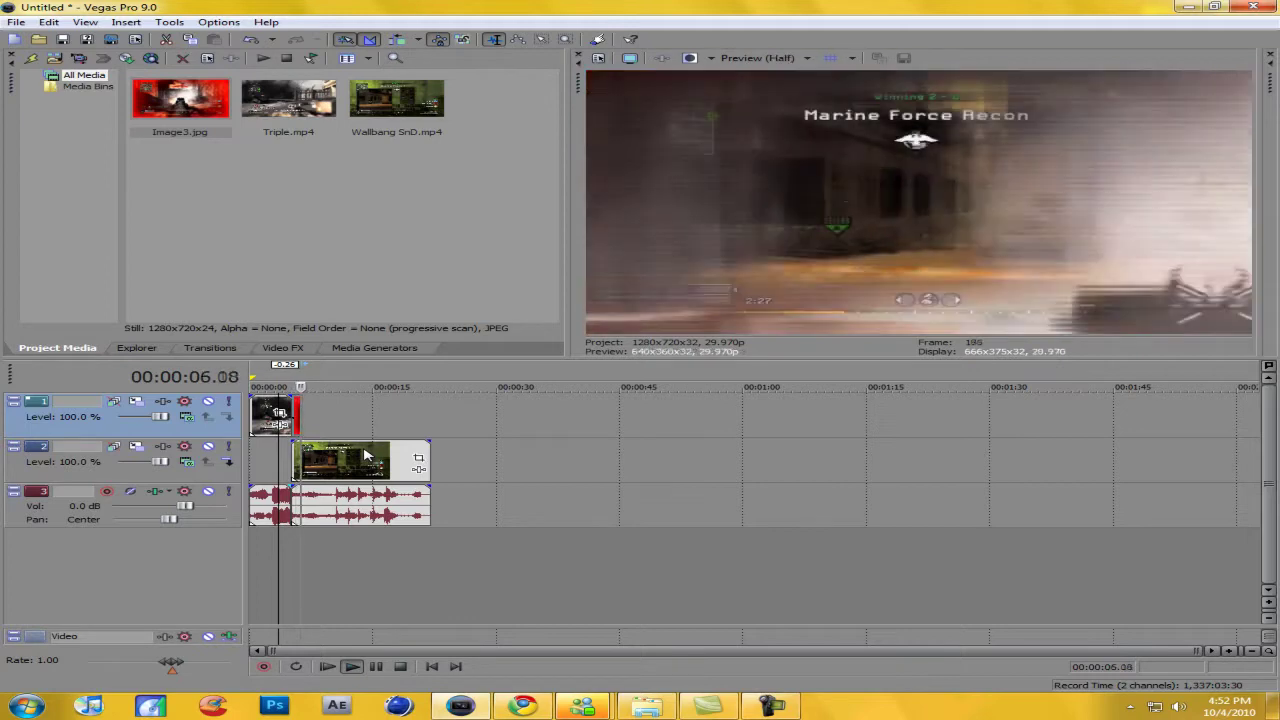
key(space)
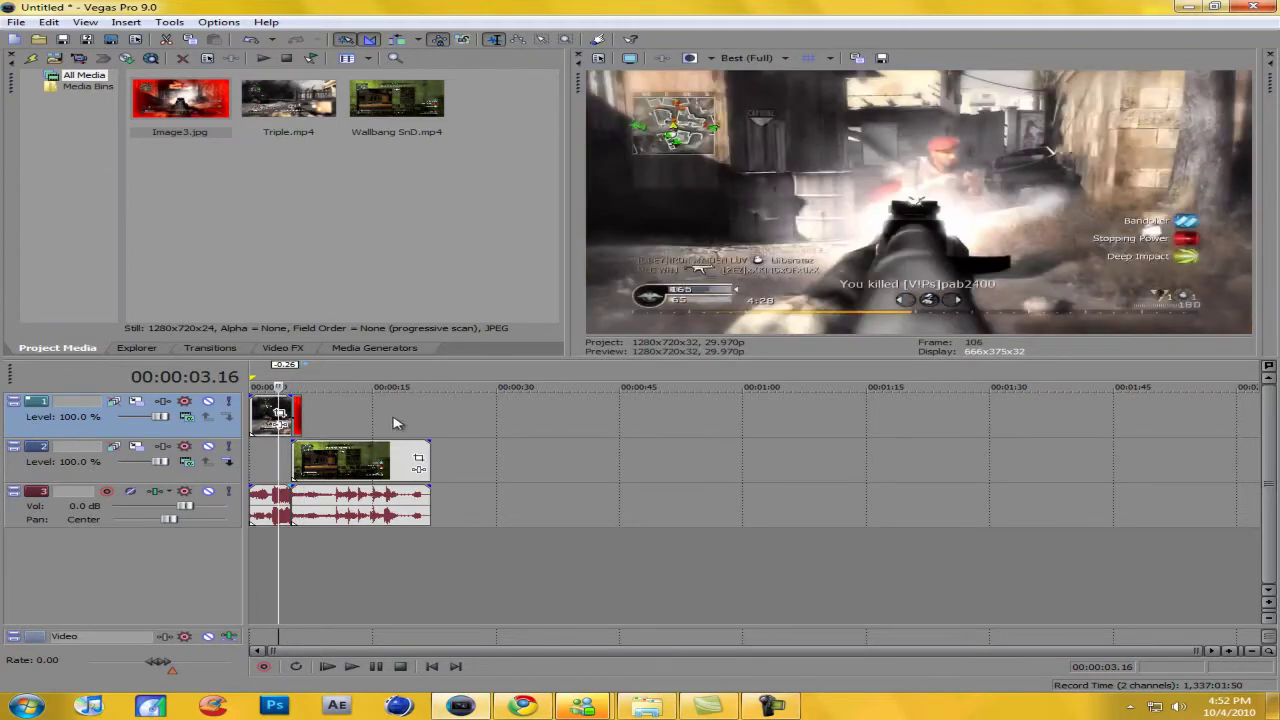
click(502, 445)
click(543, 433)
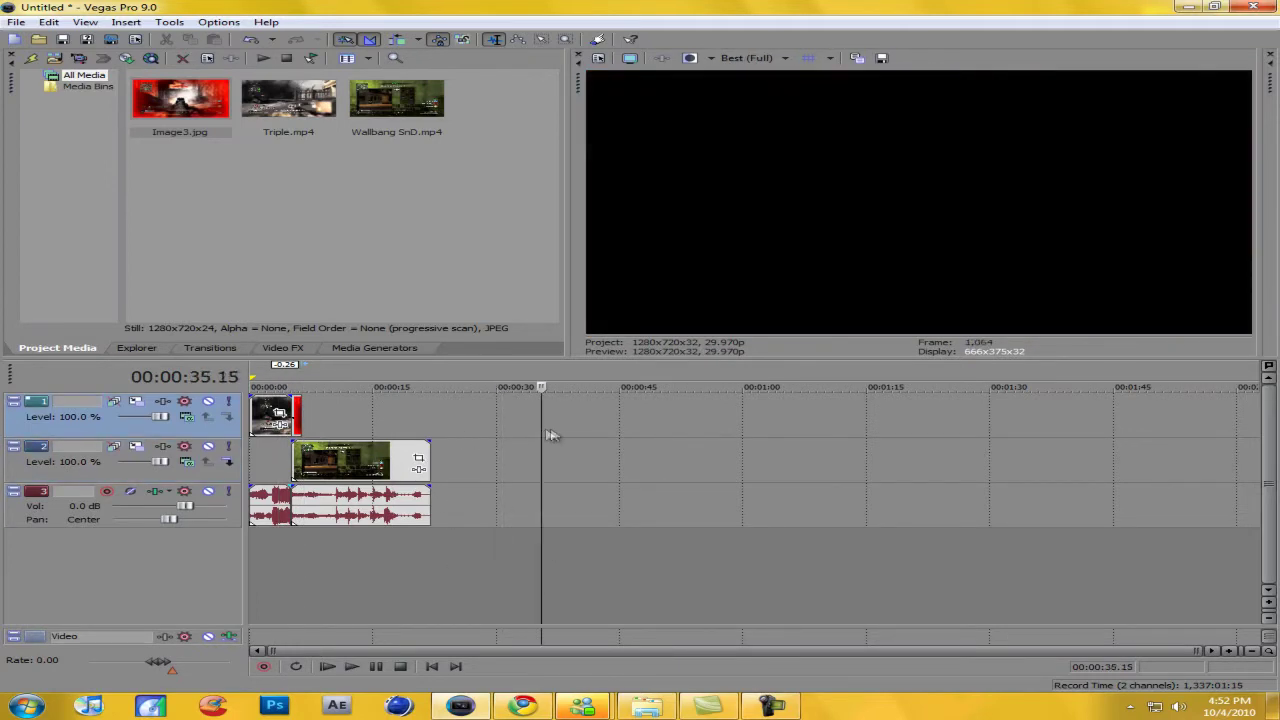
click(594, 430)
click(683, 428)
click(455, 430)
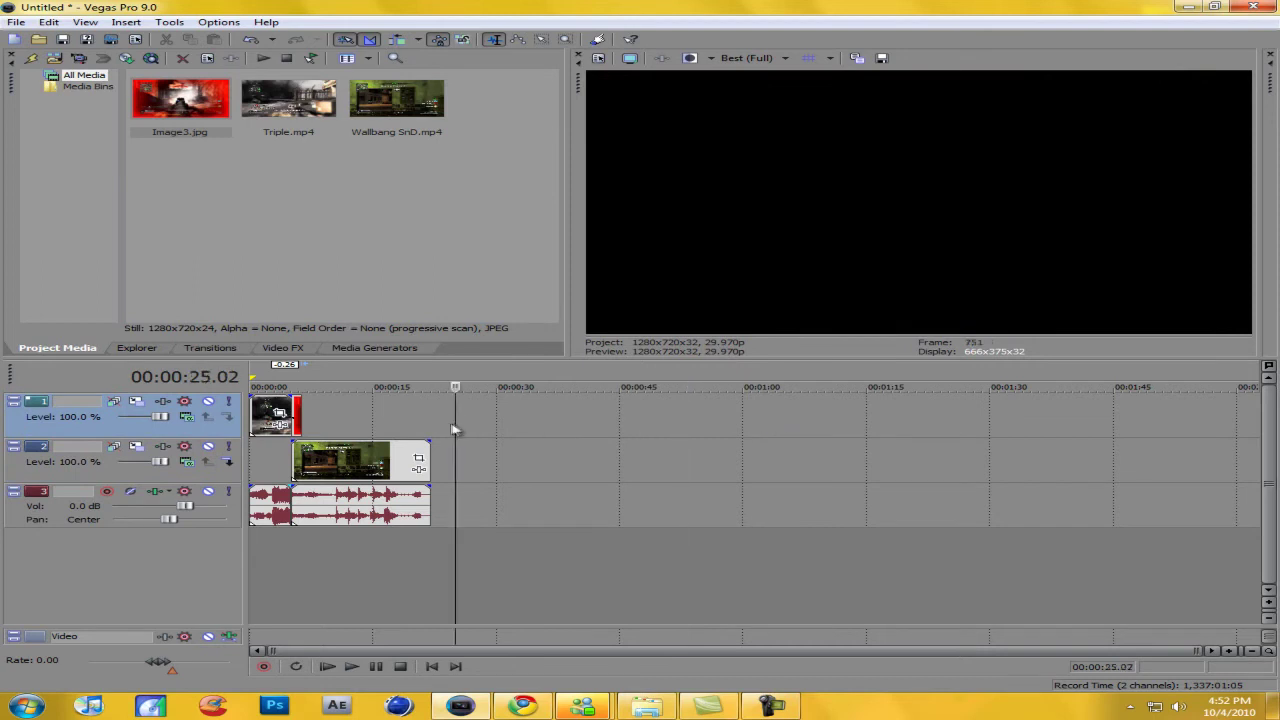
click(389, 427)
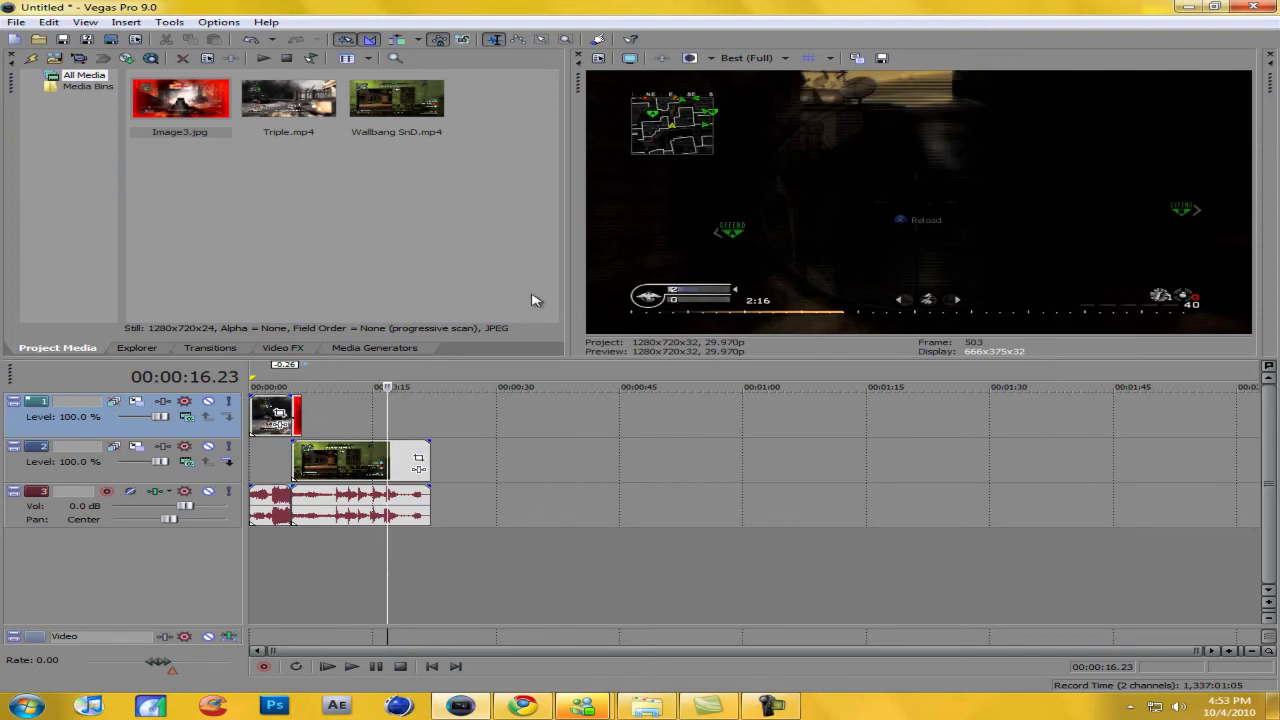
click(772, 706)
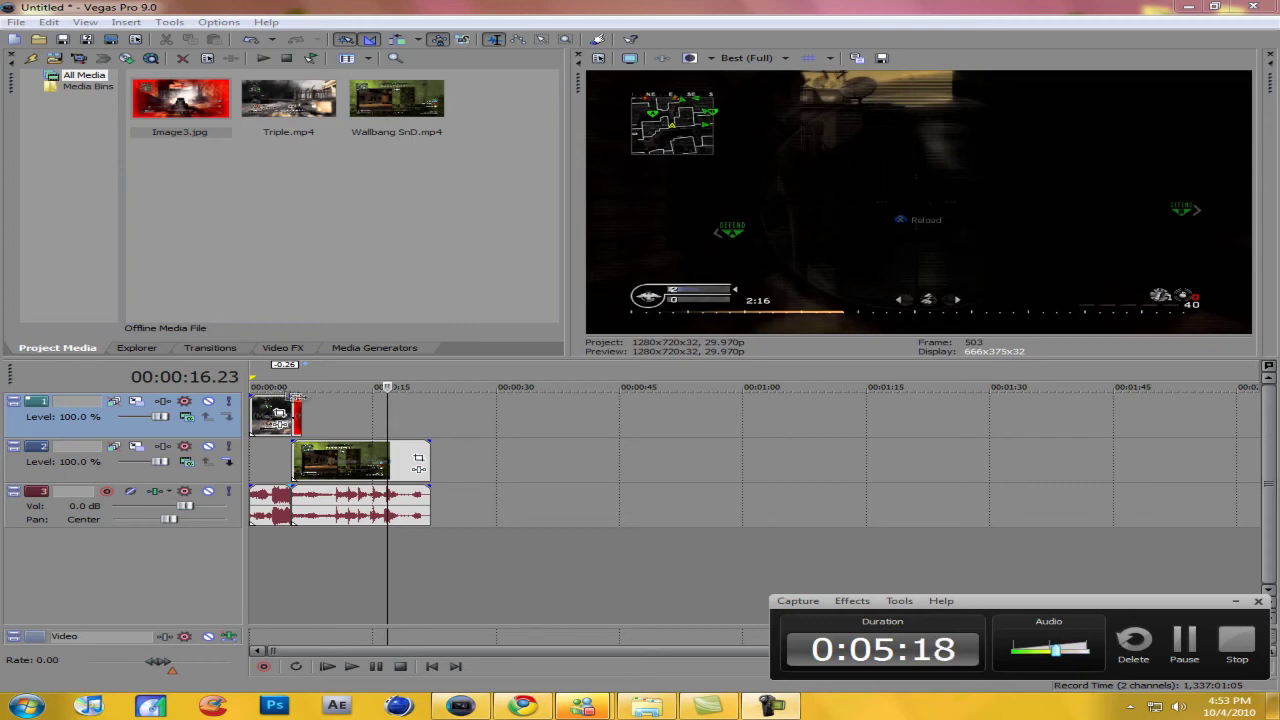
drag(389, 416, 291, 416)
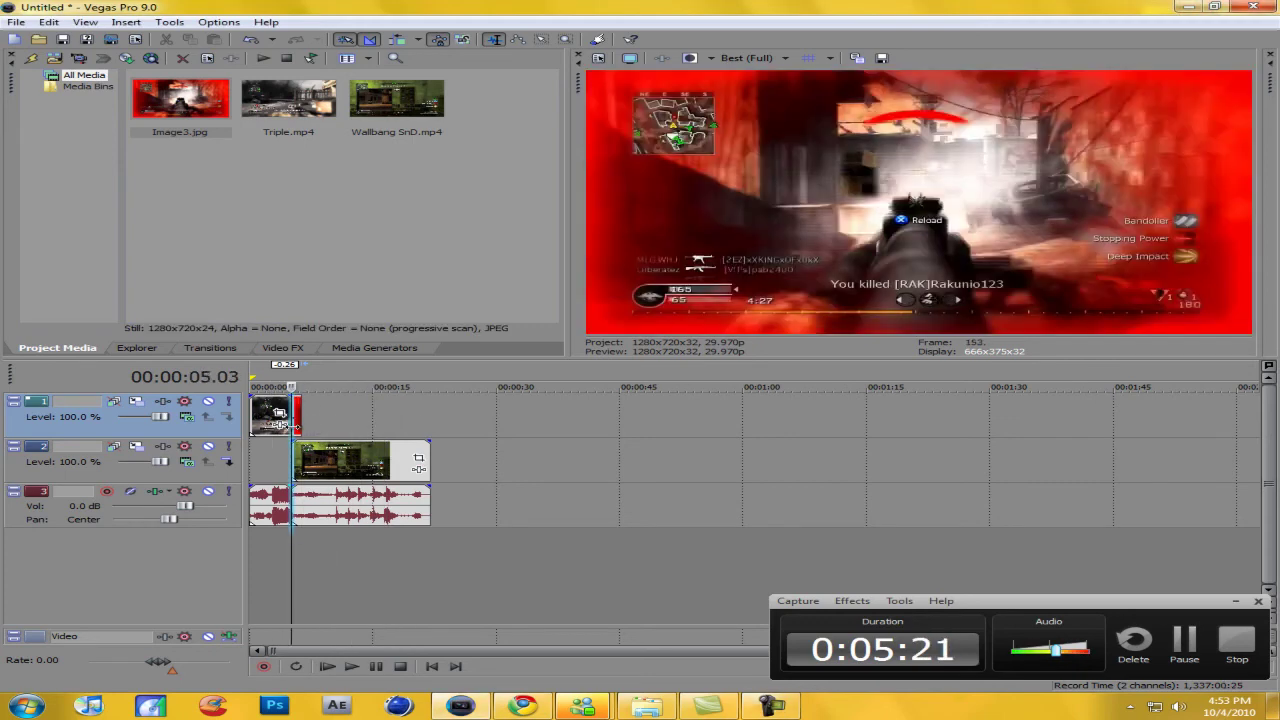
click(1230, 638)
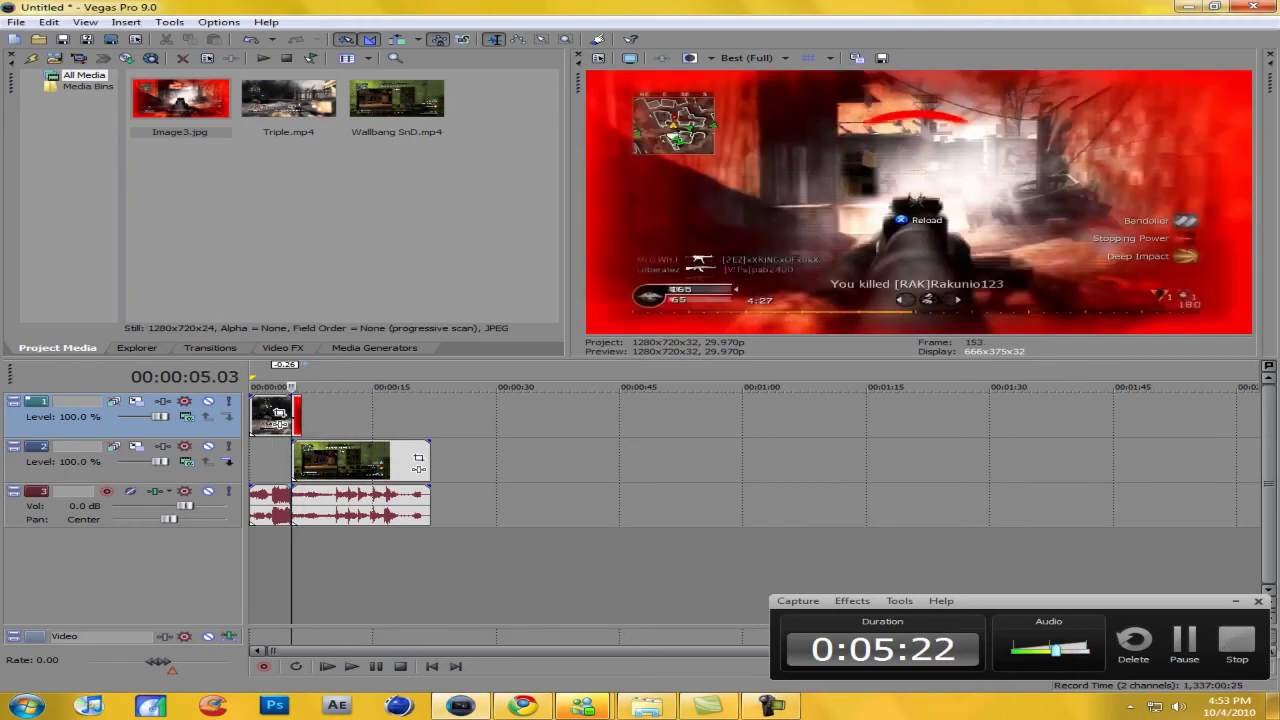